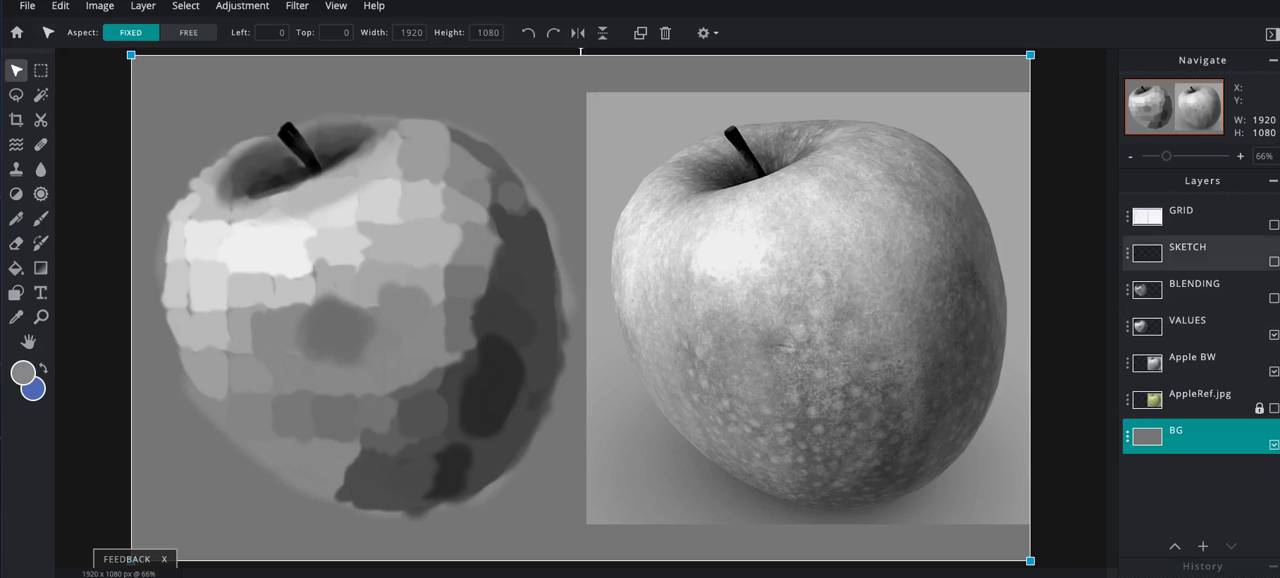
# - Check the painting against the GRID overlay, hide it again, and show and activate the BLENDING layer for brush work
pyautogui.click(1273, 224)
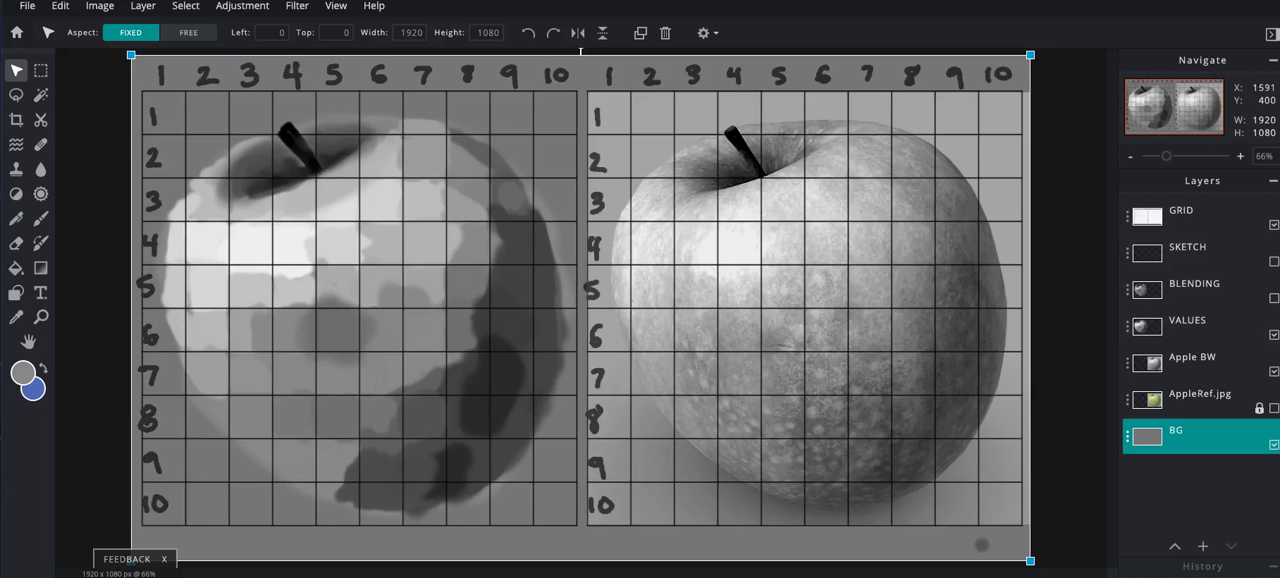
pyautogui.click(1273, 224)
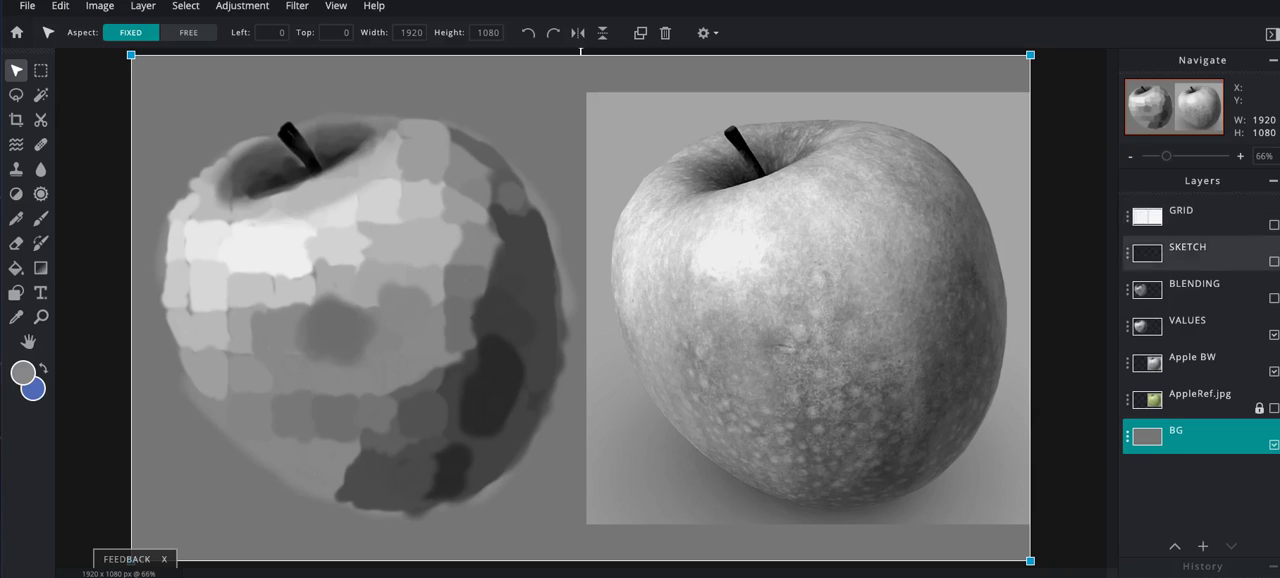
pyautogui.click(1273, 297)
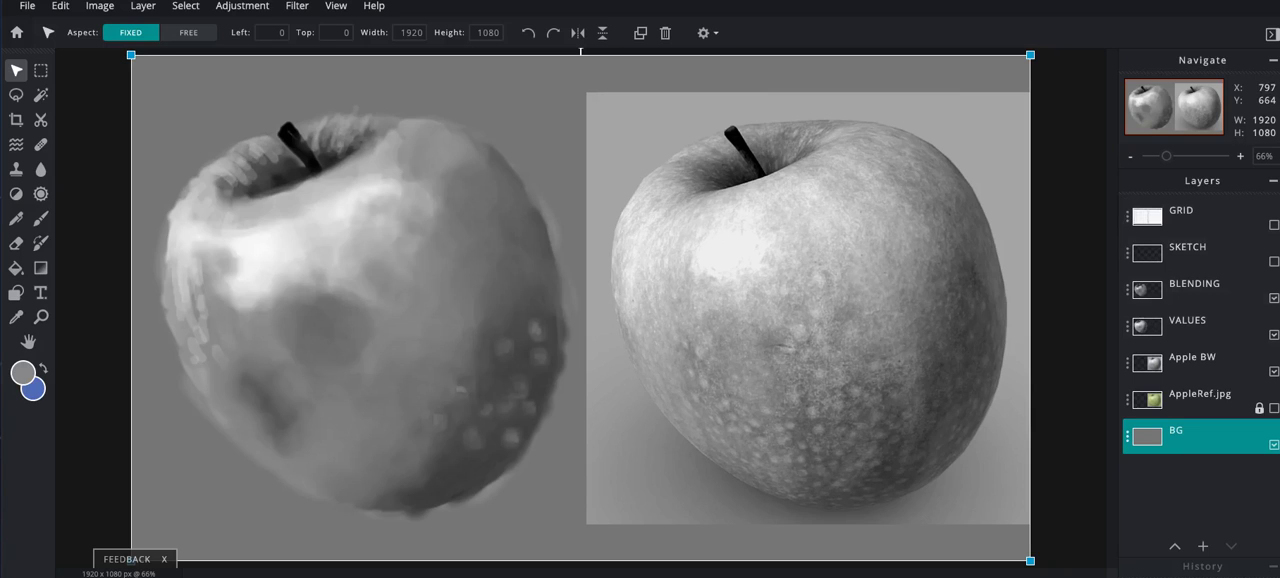
pyautogui.press('b')
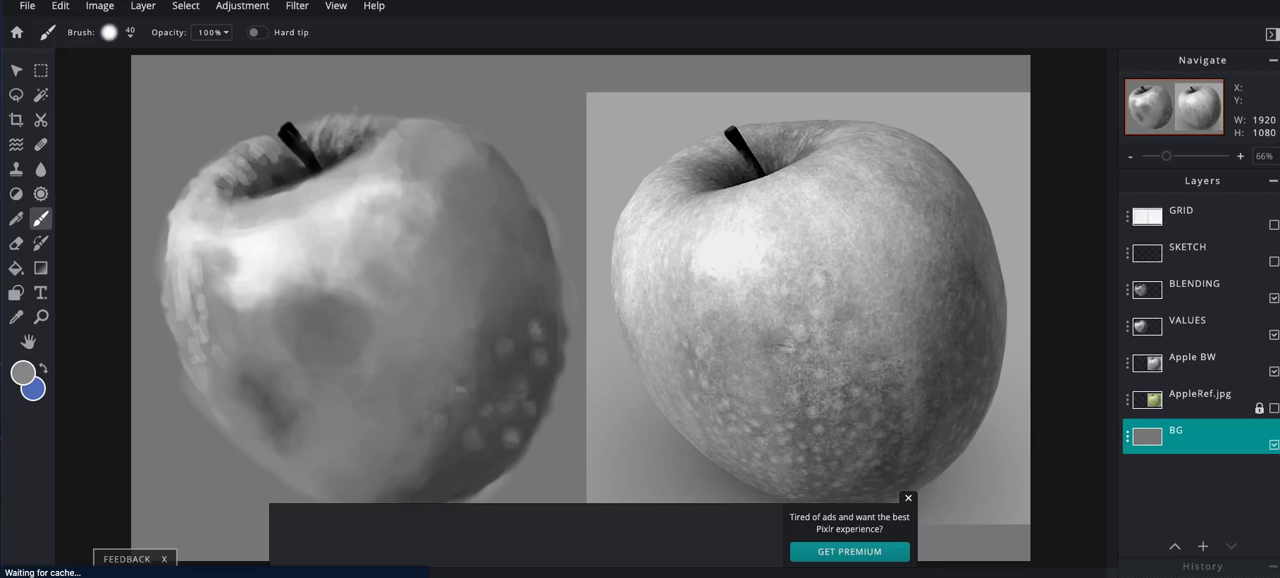
pyautogui.click(1195, 290)
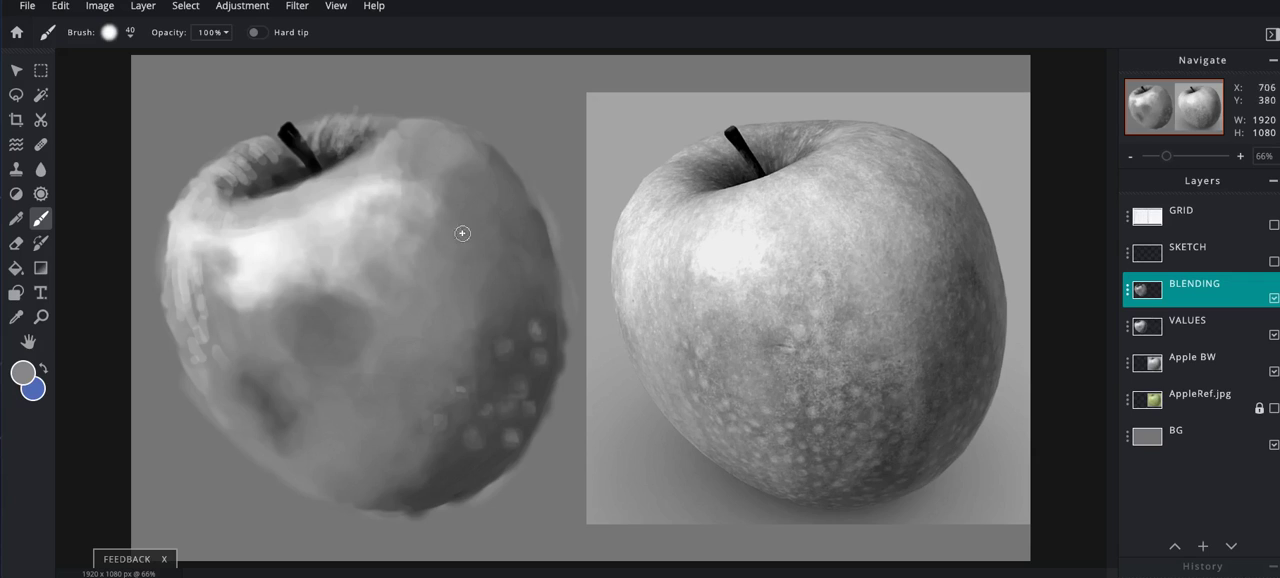
# - Sample a mid grey from the painted apple and set up a square 20 px brush with 30% softness
pyautogui.keyDown('alt'); pyautogui.click(448, 297); pyautogui.keyUp('alt')
pyautogui.click(109, 32)
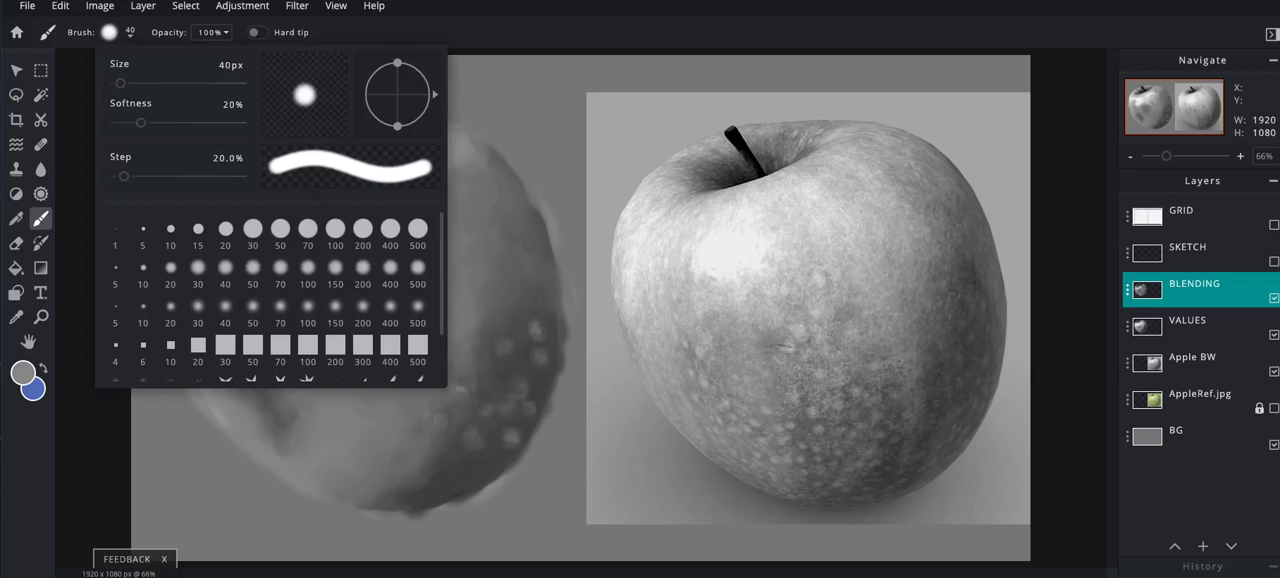
pyautogui.click(198, 348)
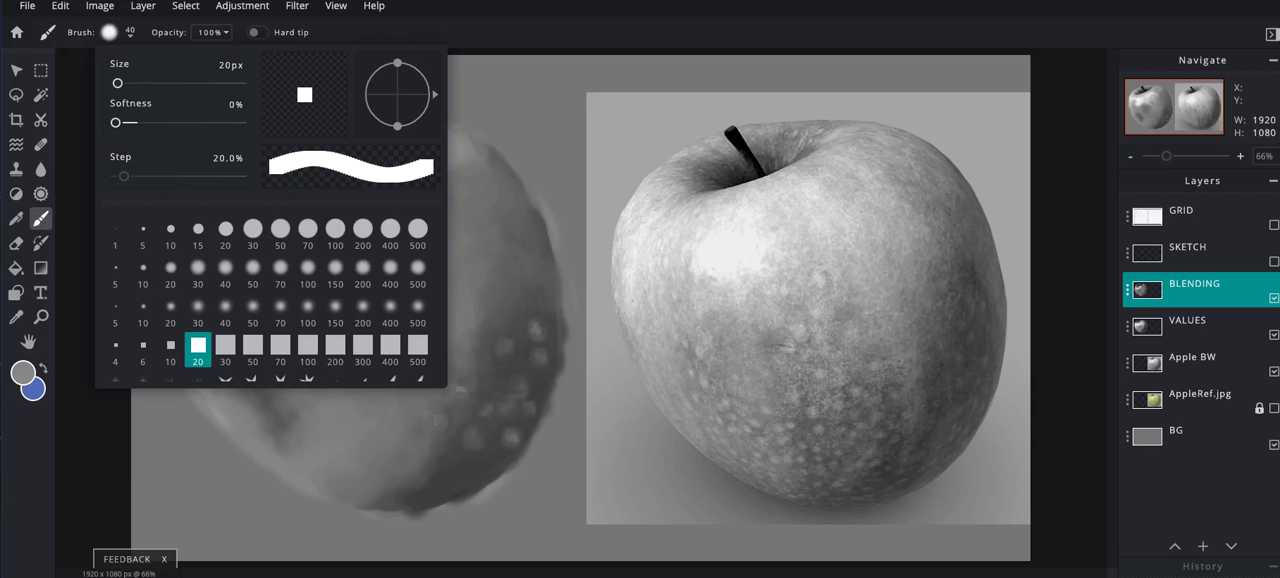
pyautogui.moveTo(116, 122); pyautogui.dragTo(151, 122)
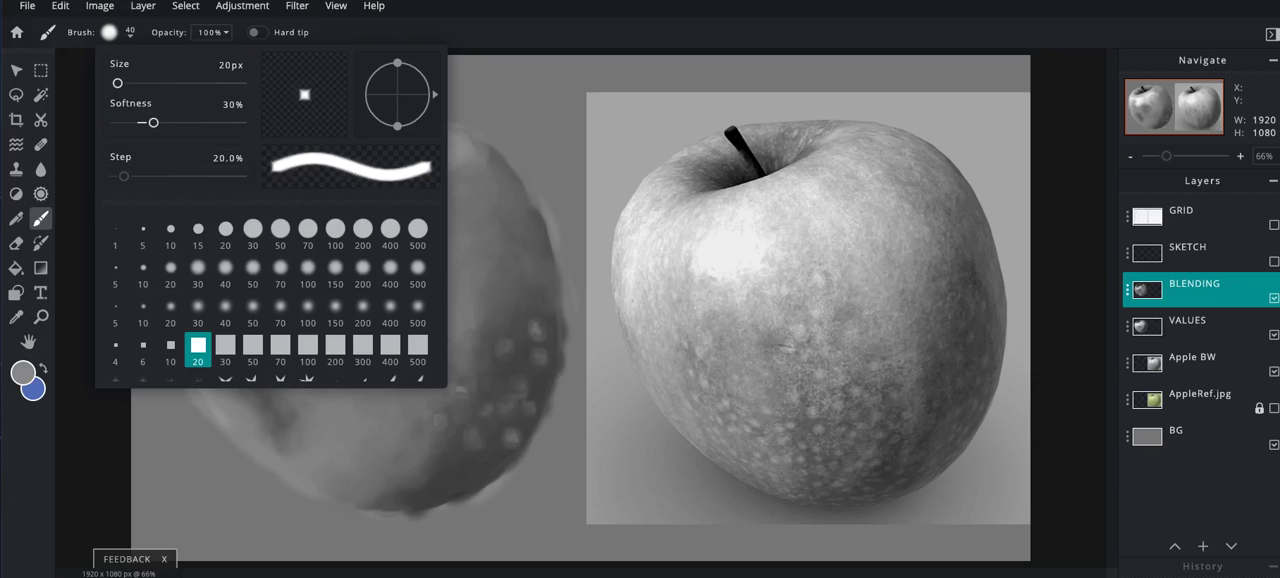
pyautogui.click(472, 190)
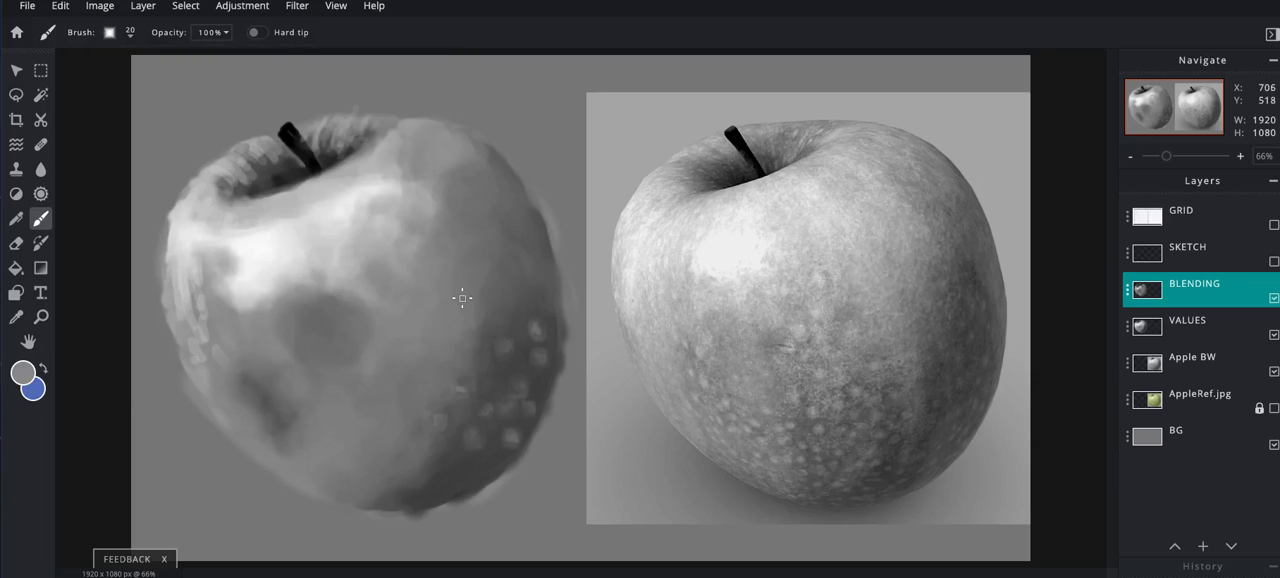
# - Set the square brush to 40 px and its opacity to 26%
pyautogui.press(']')
pyautogui.press(']')
pyautogui.press(']')
pyautogui.press(']')
pyautogui.press(']')
pyautogui.press('[')
pyautogui.press('[')
pyautogui.press('[')
pyautogui.click(211, 32)
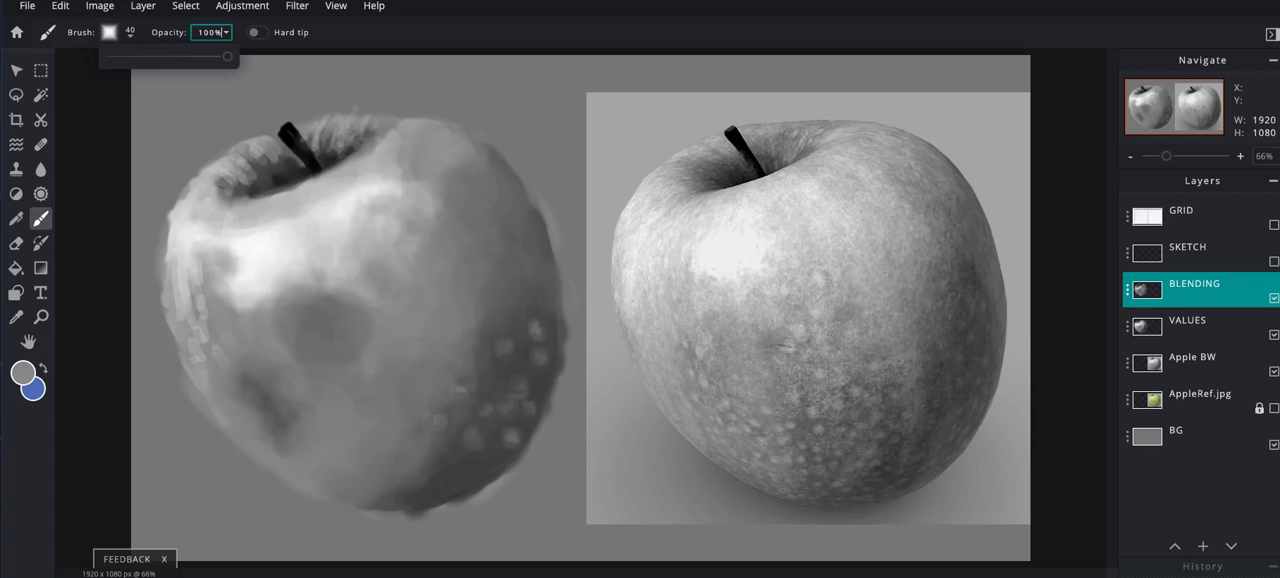
pyautogui.moveTo(217, 56); pyautogui.dragTo(138, 56)
pyautogui.click(382, 58)
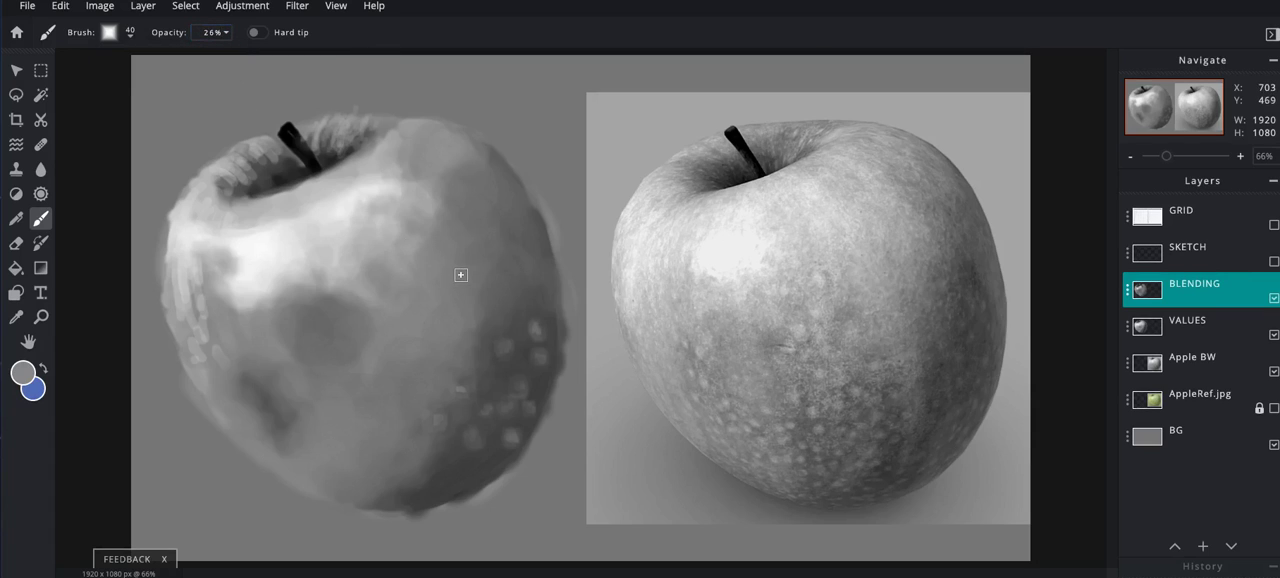
# - Paint a dark patch on the apple's lower-left side using grey #676767 at 56% brush opacity
pyautogui.press('i')
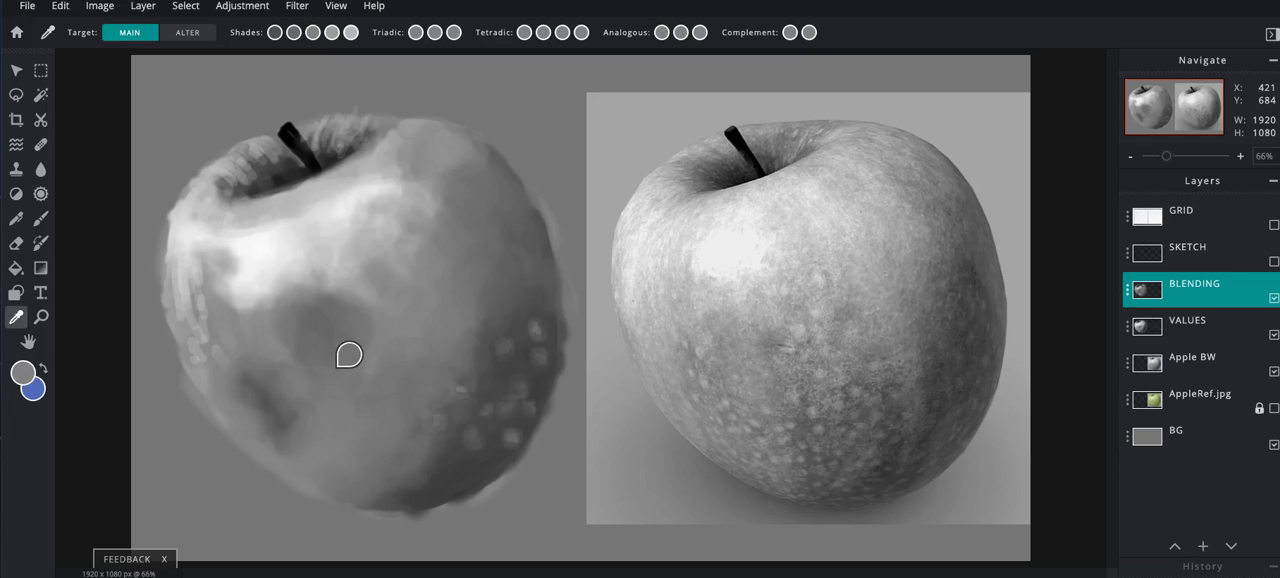
pyautogui.press('b')
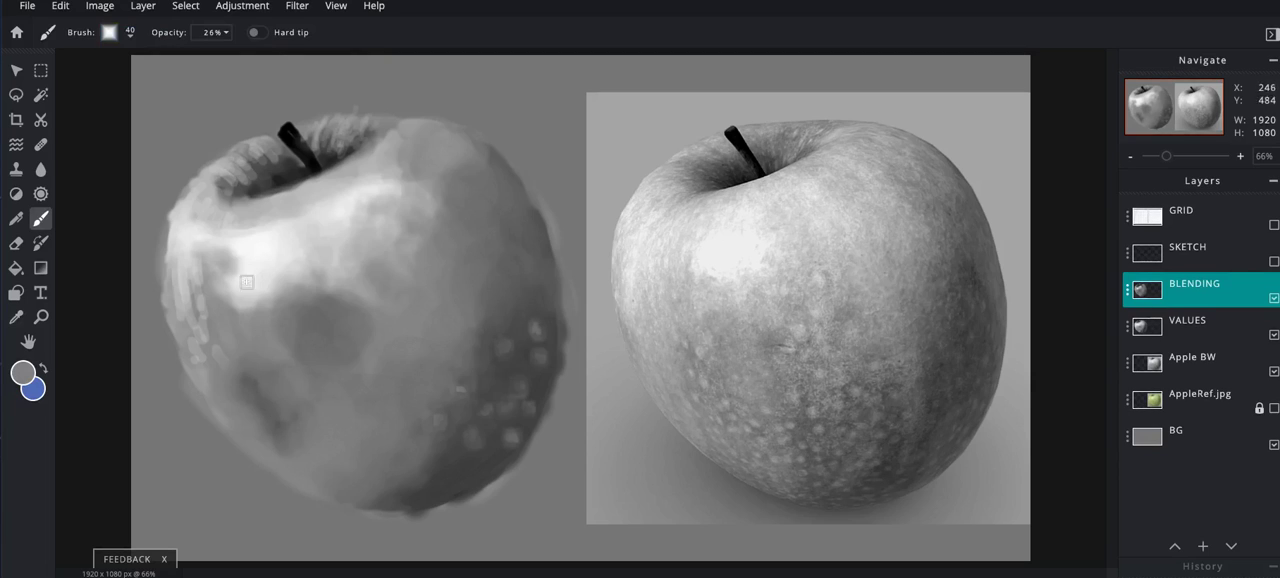
pyautogui.click(212, 32)
pyautogui.moveTo(141, 56); pyautogui.dragTo(176, 56)
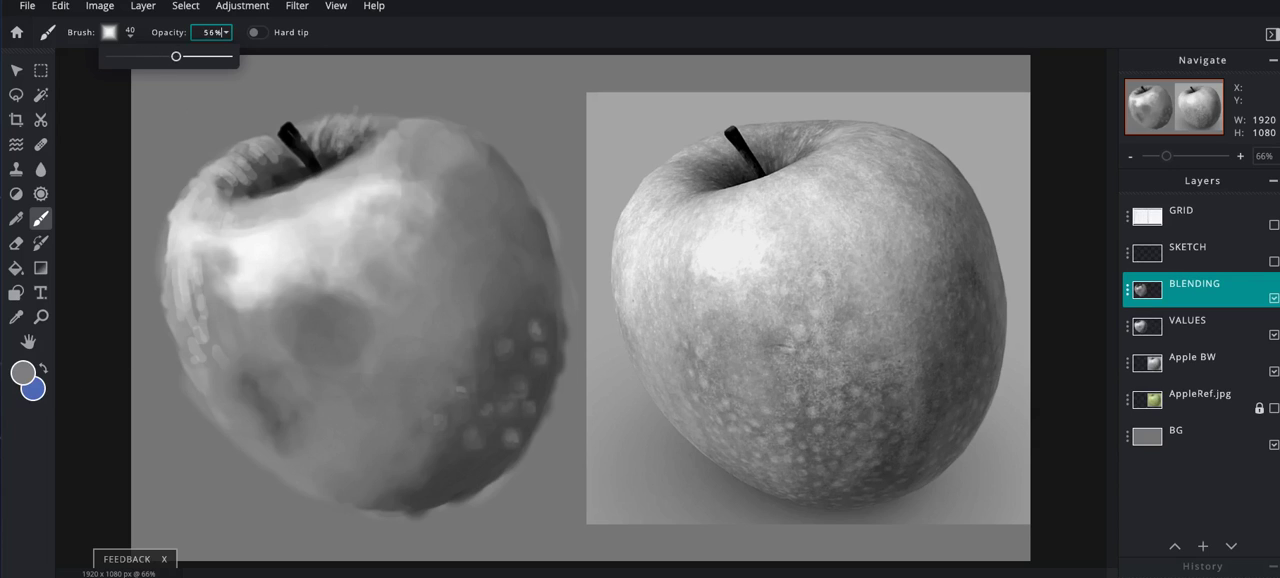
pyautogui.click(23, 373)
pyautogui.moveTo(482, 279); pyautogui.dragTo(482, 304)
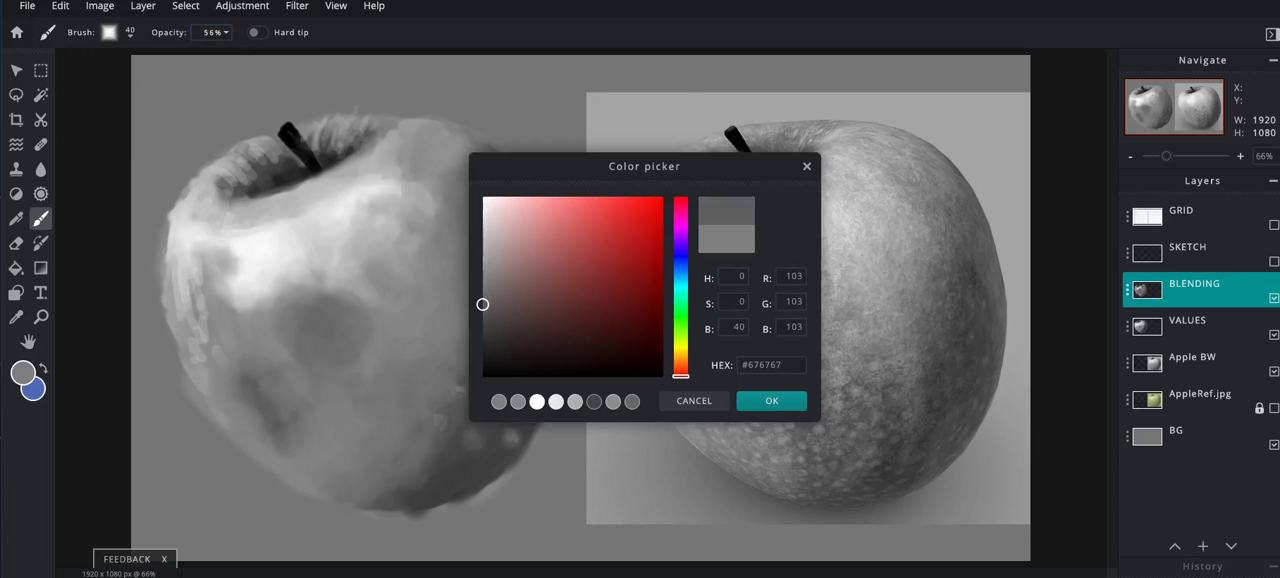
pyautogui.click(747, 399)
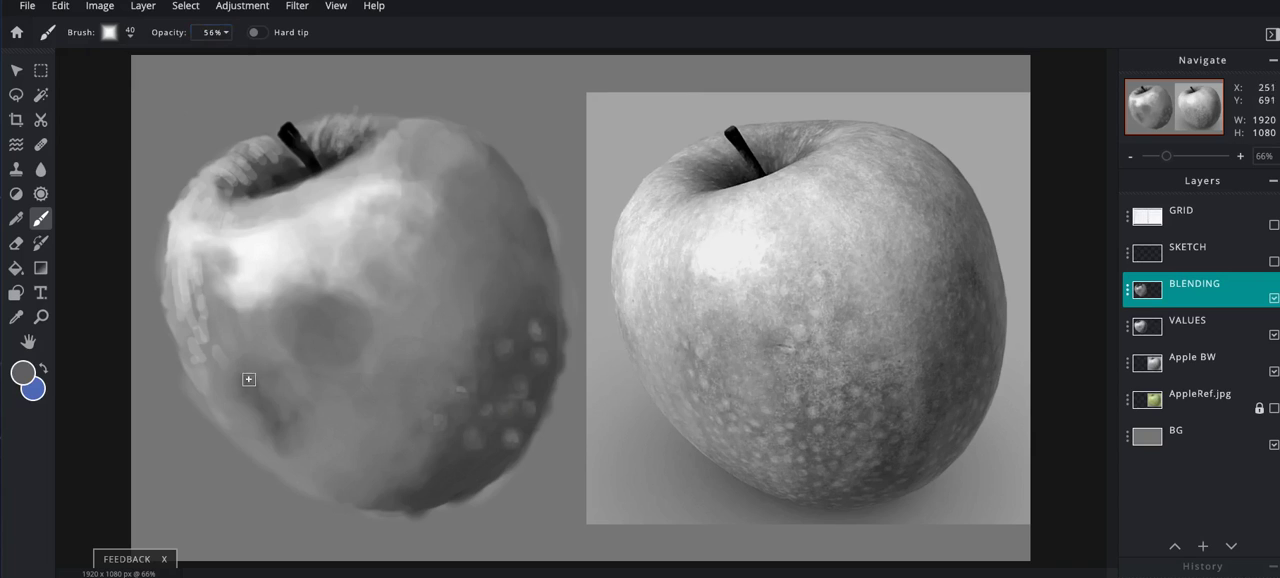
pyautogui.moveTo(248, 397)
pyautogui.mouseDown()
pyautogui.moveTo(285, 426)
pyautogui.moveTo(253, 414)
pyautogui.moveTo(276, 436)
pyautogui.moveTo(298, 430)
pyautogui.moveTo(280, 447)
pyautogui.moveTo(294, 396)
pyautogui.moveTo(242, 359)
pyautogui.moveTo(242, 402)
pyautogui.moveTo(232, 379)
pyautogui.moveTo(245, 420)
pyautogui.moveTo(264, 436)
pyautogui.moveTo(267, 366)
pyautogui.moveTo(281, 373)
pyautogui.moveTo(295, 430)
pyautogui.moveTo(269, 433)
pyautogui.moveTo(294, 446)
pyautogui.moveTo(242, 423)
pyautogui.moveTo(262, 438)
pyautogui.moveTo(223, 394)
pyautogui.moveTo(268, 412)
pyautogui.mouseUp()
pyautogui.moveTo(253, 366)
pyautogui.mouseDown()
pyautogui.moveTo(231, 337)
pyautogui.moveTo(240, 405)
pyautogui.mouseUp()
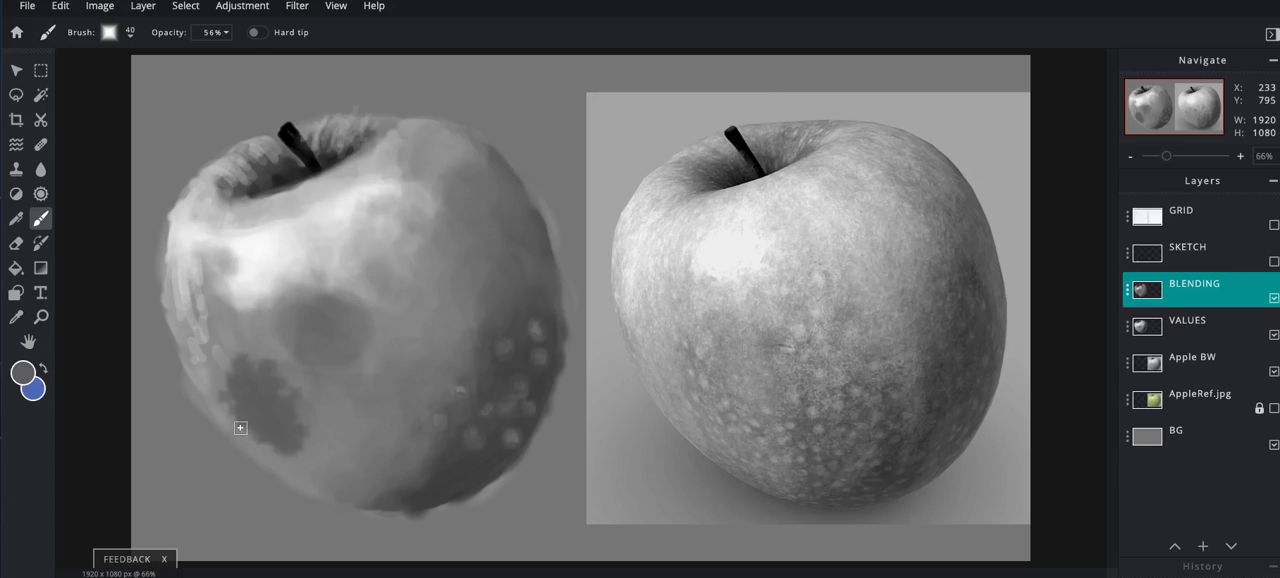
# - Blend the dark lower-left patch into the surrounding skin with a sampled mid grey, using a 90 px brush at 15% opacity
pyautogui.click(215, 32)
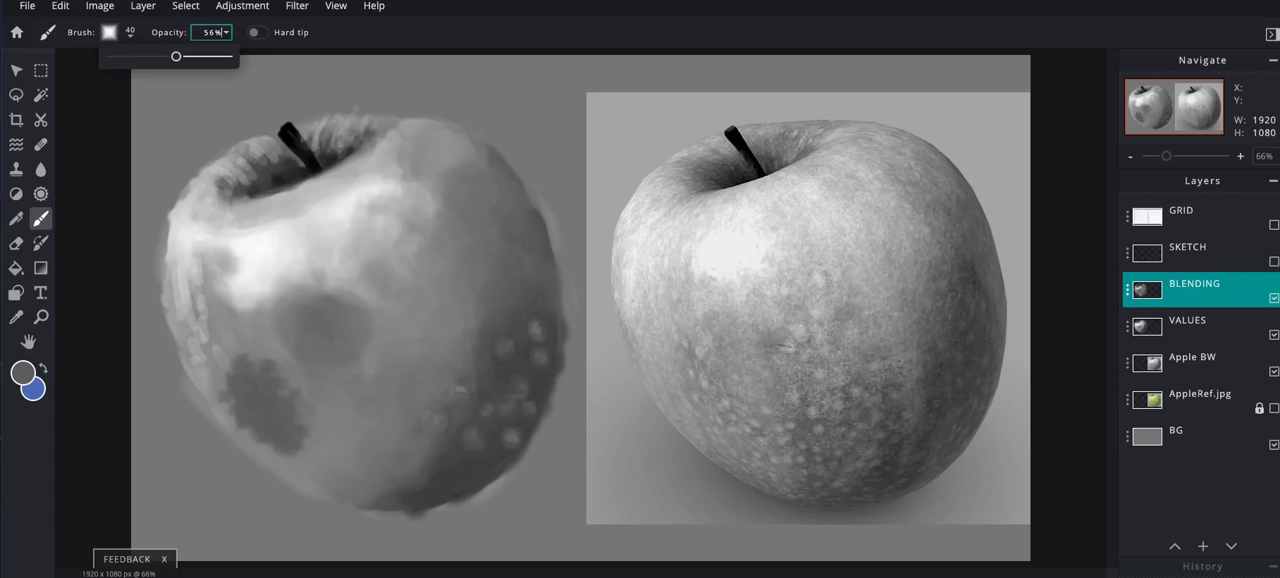
pyautogui.moveTo(176, 56); pyautogui.dragTo(128, 56)
pyautogui.click(325, 399)
pyautogui.press('i')
pyautogui.click(345, 369)
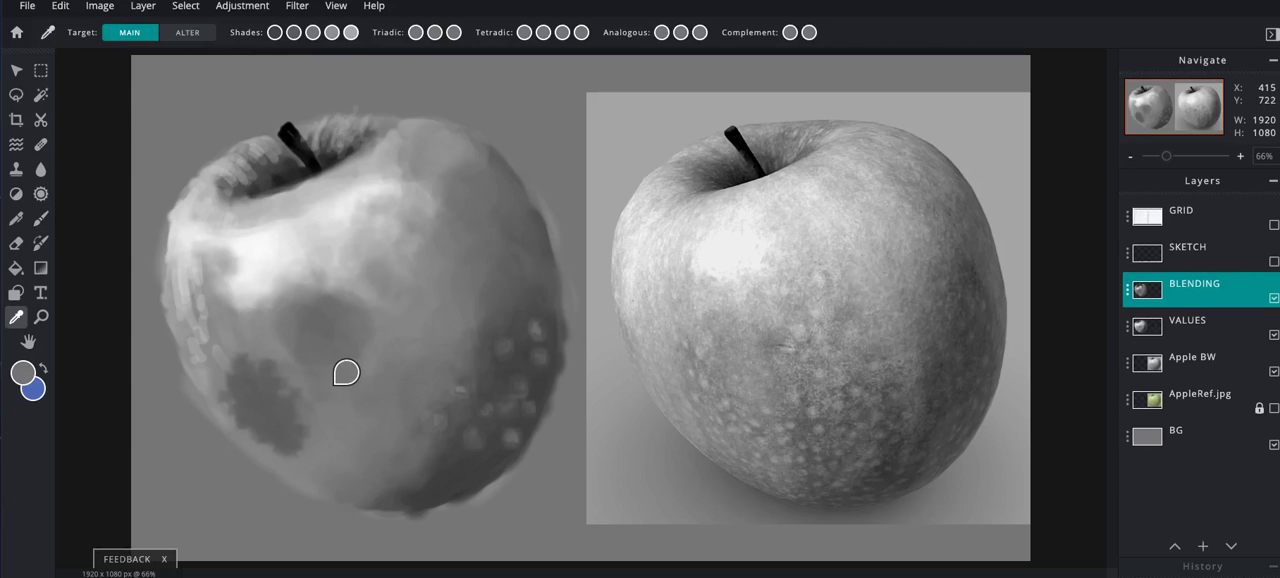
pyautogui.press('b')
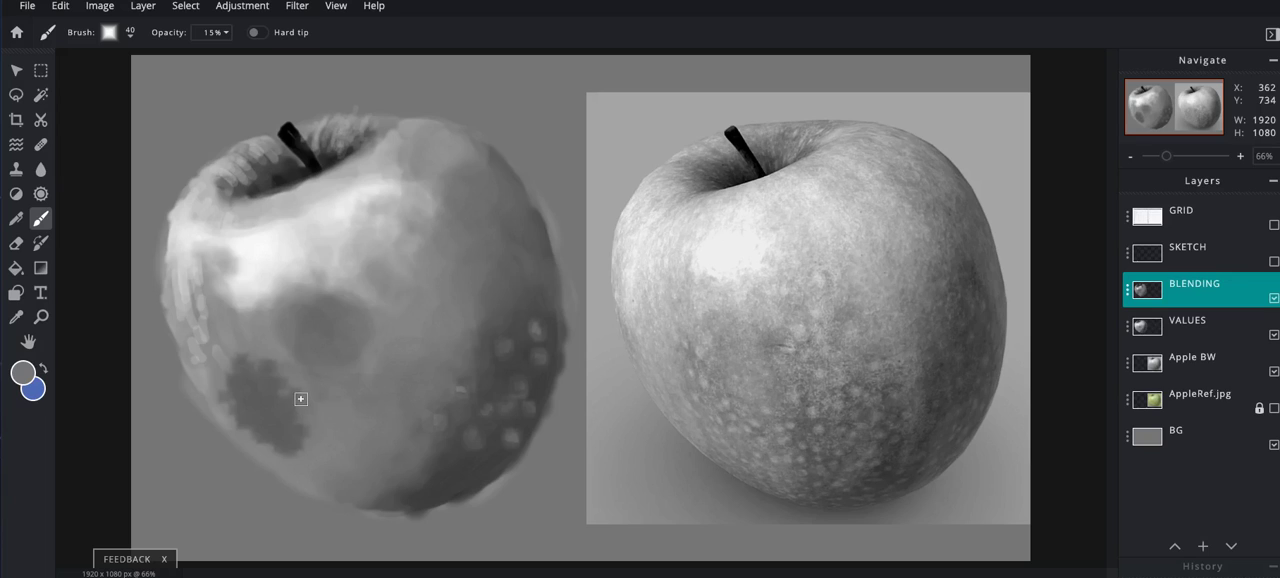
pyautogui.press(']')
pyautogui.press(']')
pyautogui.press(']')
pyautogui.press(']')
pyautogui.press(']')
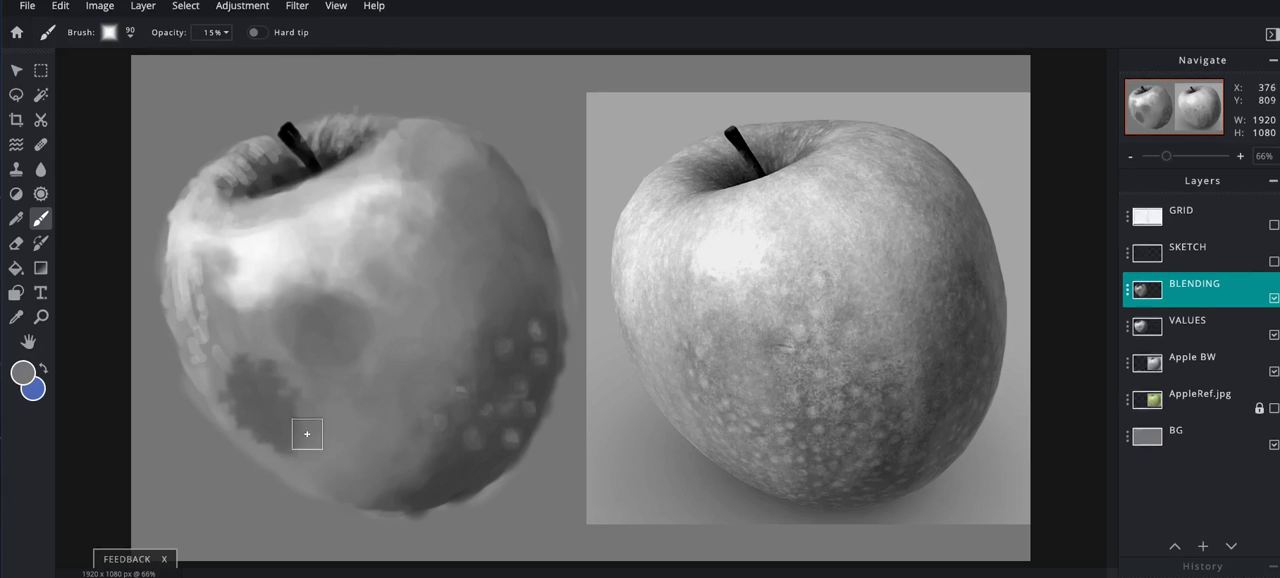
pyautogui.moveTo(295, 449)
pyautogui.mouseDown()
pyautogui.moveTo(291, 385)
pyautogui.moveTo(267, 353)
pyautogui.moveTo(278, 373)
pyautogui.moveTo(247, 350)
pyautogui.moveTo(237, 356)
pyautogui.moveTo(257, 362)
pyautogui.moveTo(229, 360)
pyautogui.moveTo(221, 389)
pyautogui.moveTo(222, 371)
pyautogui.moveTo(205, 388)
pyautogui.moveTo(229, 422)
pyautogui.moveTo(288, 455)
pyautogui.moveTo(221, 380)
pyautogui.moveTo(260, 412)
pyautogui.moveTo(279, 380)
pyautogui.moveTo(286, 394)
pyautogui.moveTo(259, 341)
pyautogui.moveTo(303, 438)
pyautogui.moveTo(231, 400)
pyautogui.moveTo(221, 379)
pyautogui.moveTo(257, 352)
pyautogui.moveTo(385, 495)
pyautogui.moveTo(379, 509)
pyautogui.moveTo(472, 488)
pyautogui.moveTo(521, 382)
pyautogui.moveTo(429, 377)
pyautogui.moveTo(411, 323)
pyautogui.mouseUp()
# - Try a grey dab on the upper highlight with a 20 px brush at 84% opacity, and undo it
pyautogui.press('[')
pyautogui.press('[')
pyautogui.press('[')
pyautogui.press('[')
pyautogui.press('[')
pyautogui.press('[')
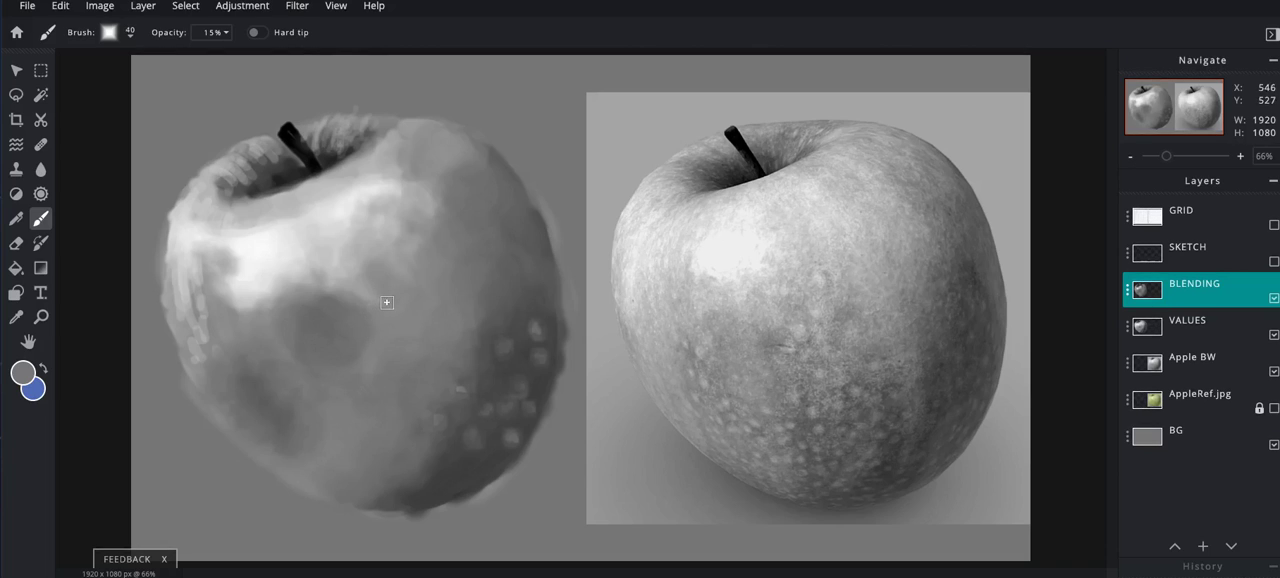
pyautogui.press('[')
pyautogui.click(212, 32)
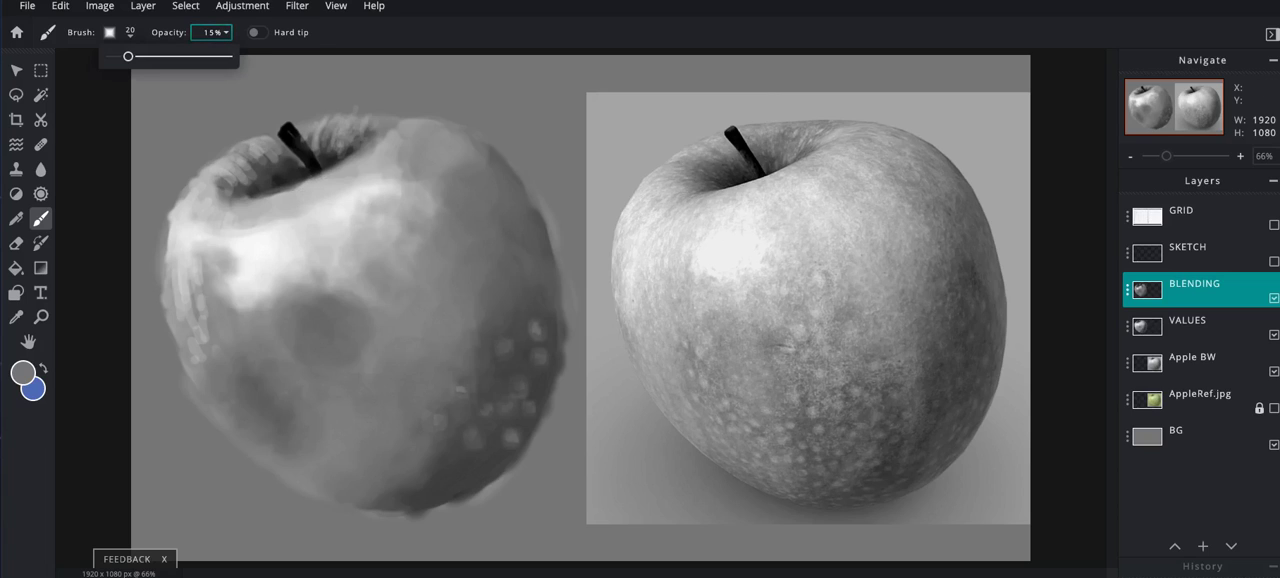
pyautogui.moveTo(128, 56); pyautogui.dragTo(208, 56)
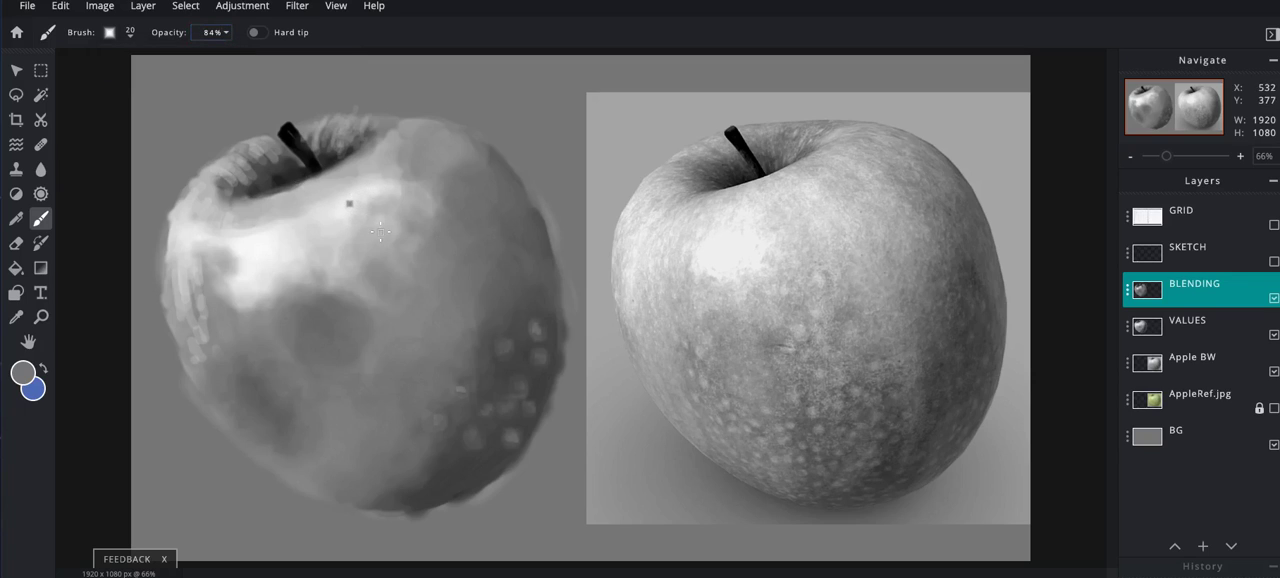
pyautogui.hotkey('ctrl', 'z')
# - Paint thin light-grey streaks radiating from the stem cavity over the upper apple, using a sampled tone and a 10 px brush at 63% opacity
pyautogui.press('i')
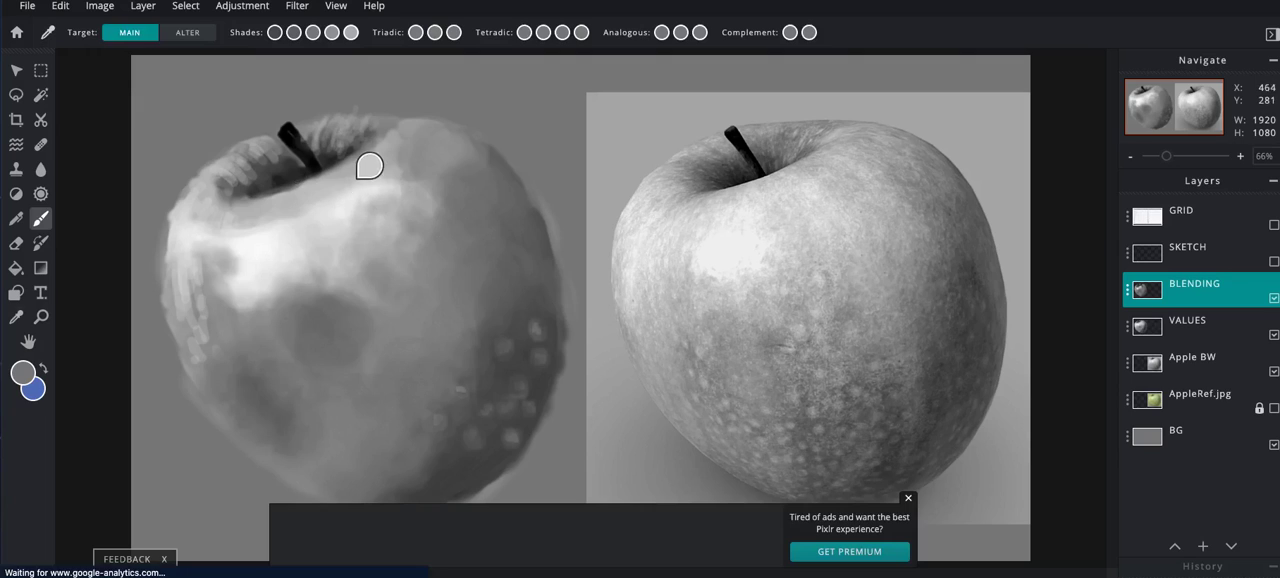
pyautogui.click(378, 172)
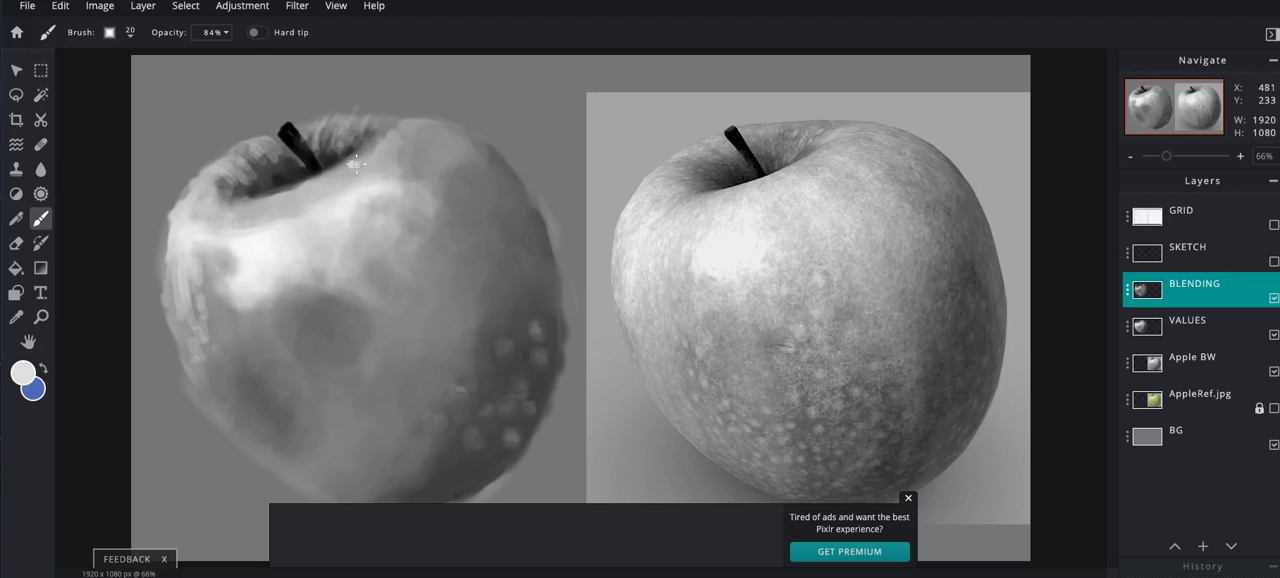
pyautogui.hotkey('ctrl', 'z')
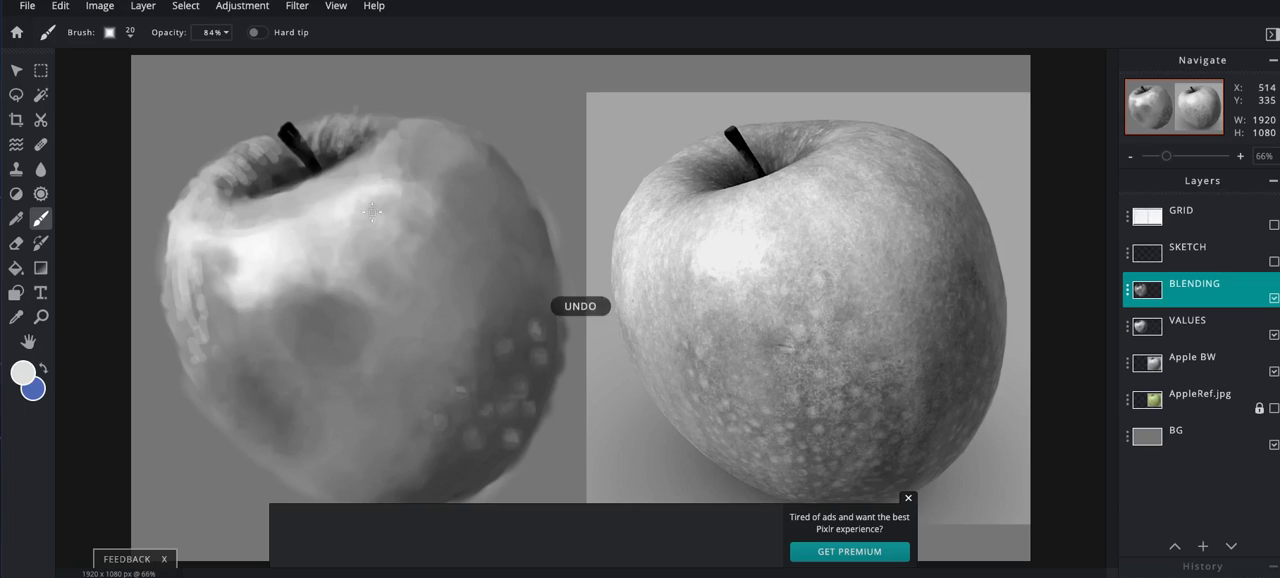
pyautogui.press('[')
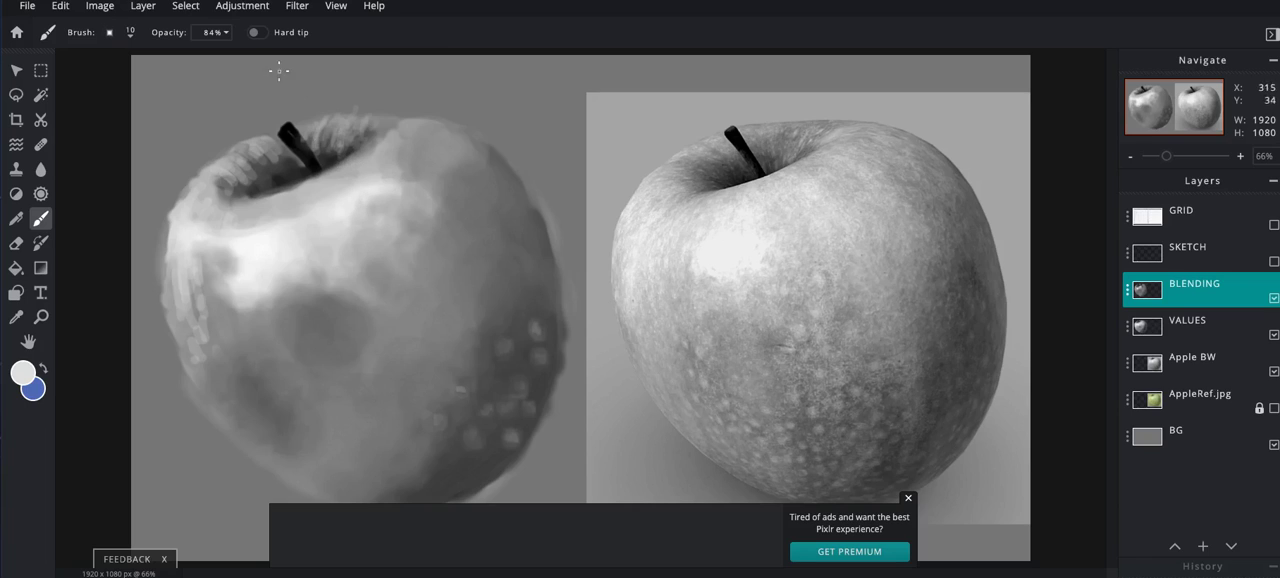
pyautogui.click(213, 32)
pyautogui.moveTo(208, 56); pyautogui.dragTo(184, 56)
pyautogui.moveTo(358, 164); pyautogui.dragTo(405, 197)
pyautogui.moveTo(366, 152); pyautogui.dragTo(347, 155)
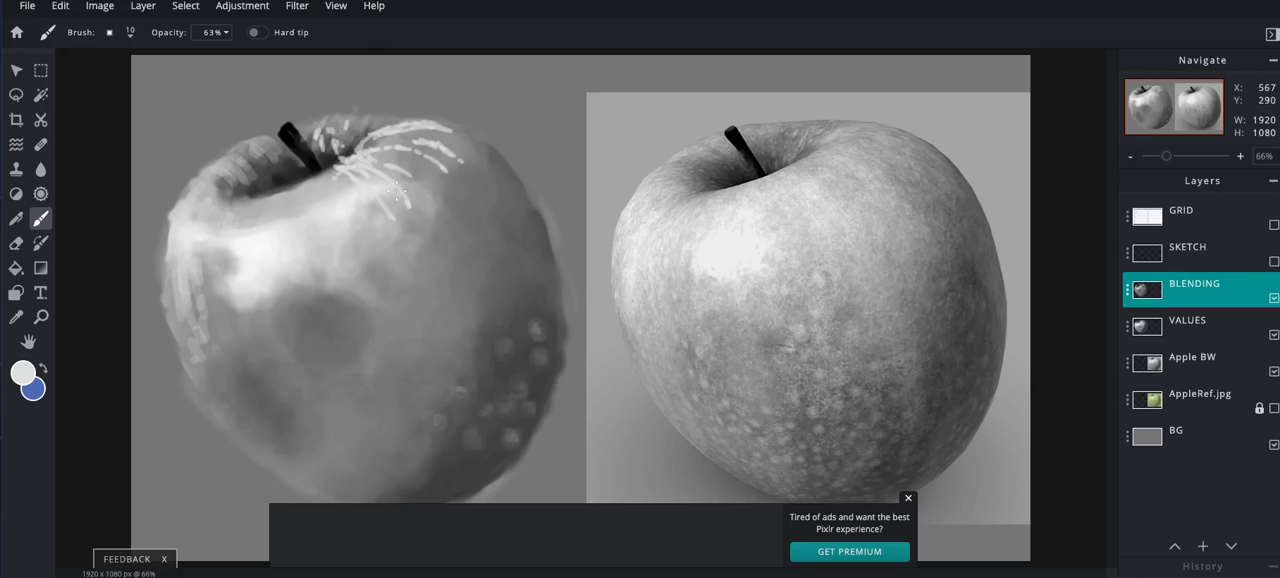
# - Enlarge the brush to 60 px and lower its opacity to 12% for blending the streaks
pyautogui.press(']')
pyautogui.press(']')
pyautogui.press(']')
pyautogui.click(226, 33)
pyautogui.moveTo(185, 57); pyautogui.dragTo(125, 57)
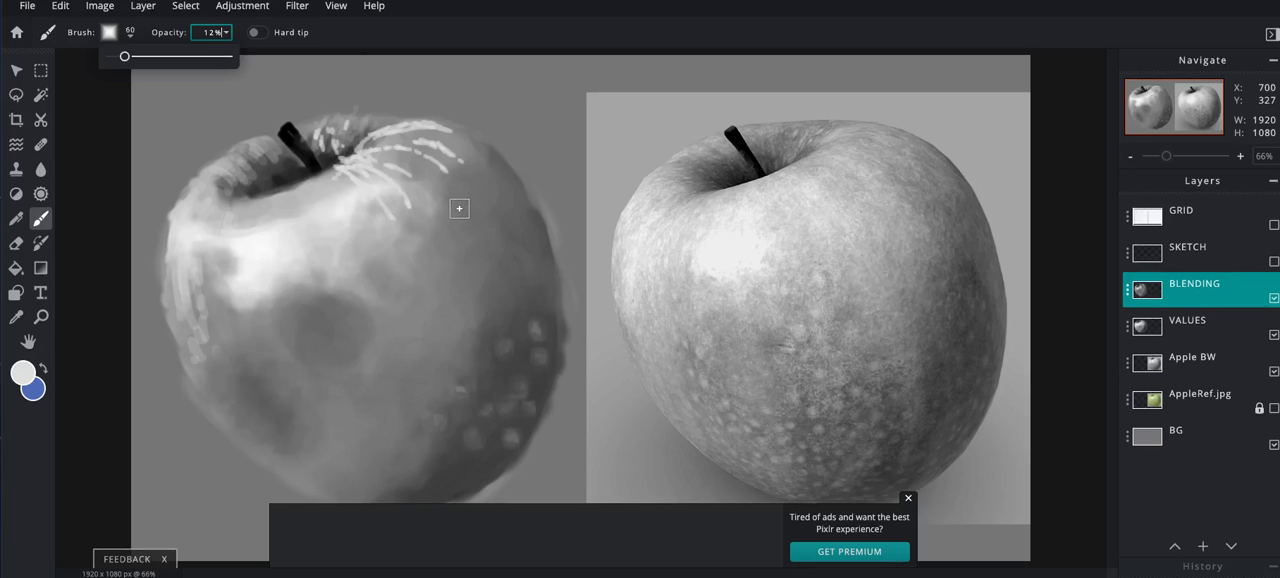
# - Sample a soft grey from between the light streaks near the apple's top and set the brush opacity to 8%
pyautogui.press('i')
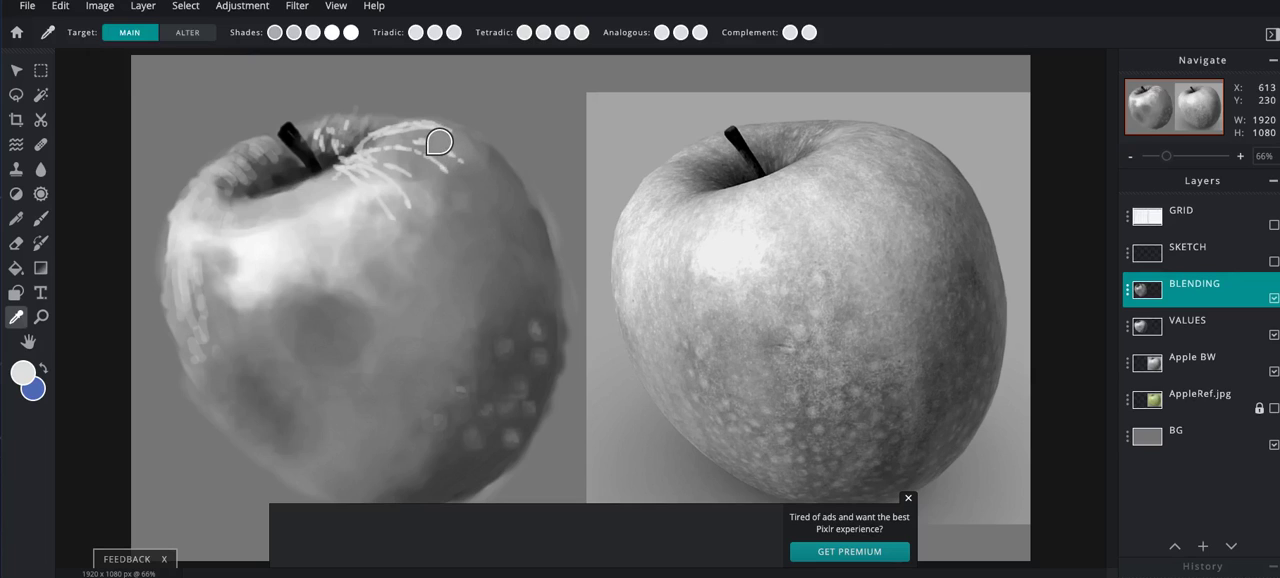
pyautogui.click(439, 143)
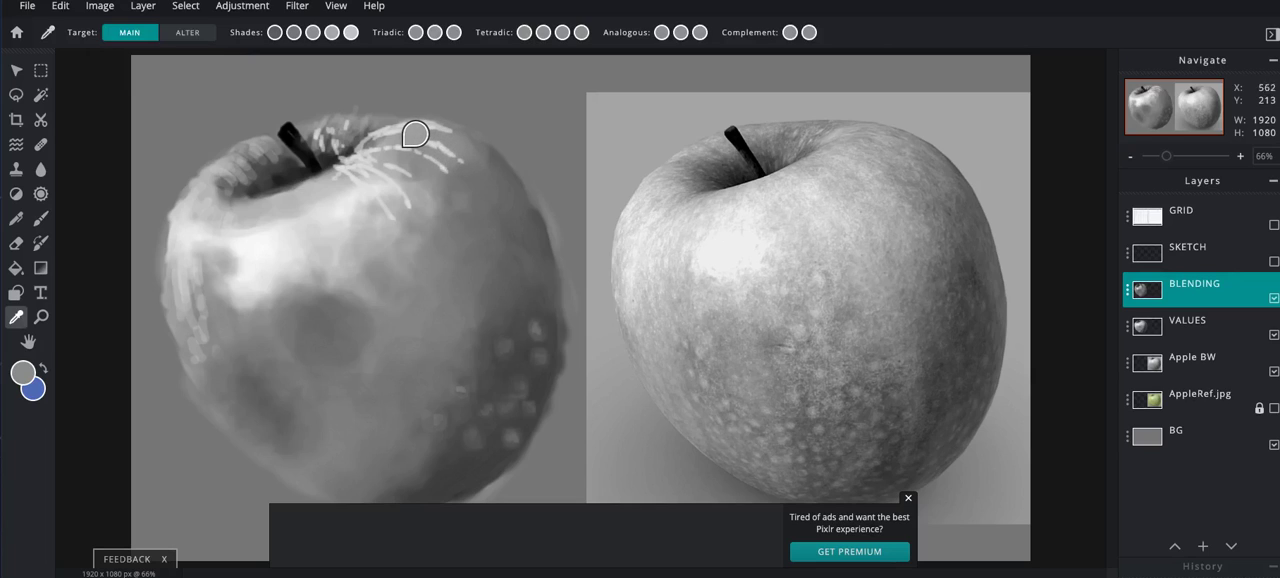
pyautogui.click(414, 134)
pyautogui.press('b')
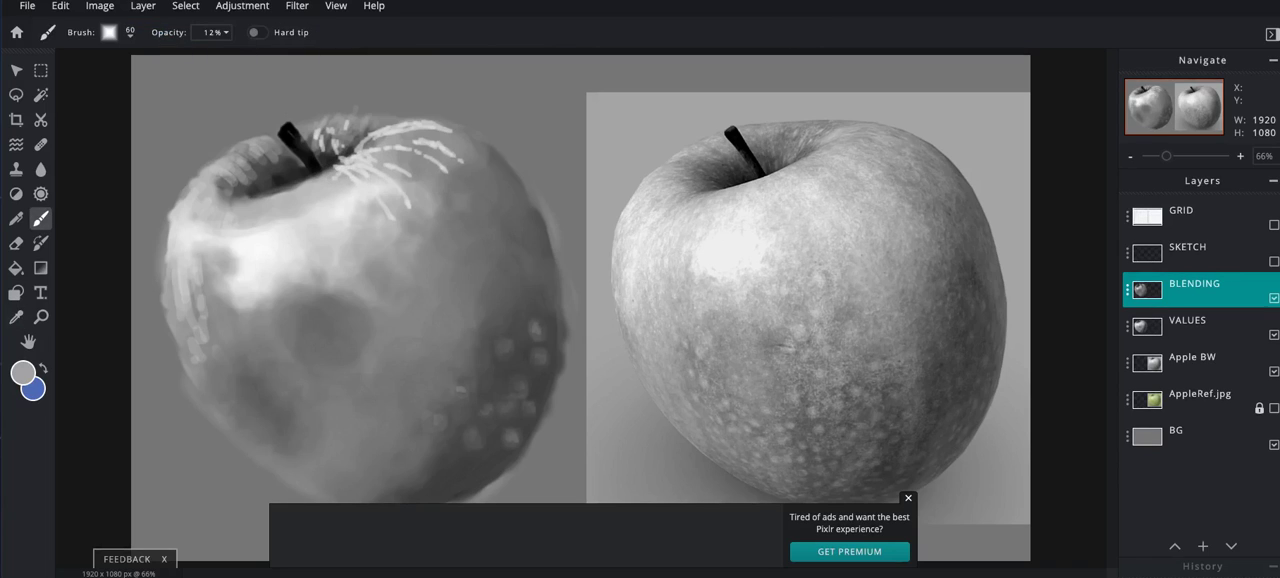
pyautogui.click(214, 32)
pyautogui.moveTo(124, 57); pyautogui.dragTo(120, 57)
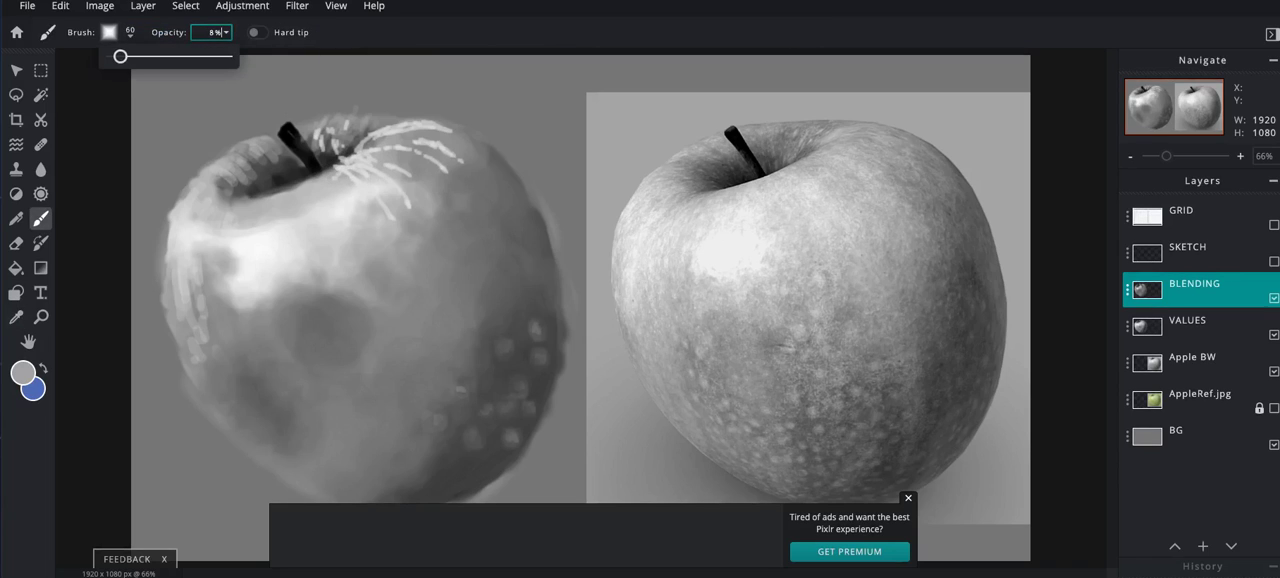
# - Set the brush to 80 px with 39% softness at 7% opacity for blending the streaks near the stem
pyautogui.click(336, 190)
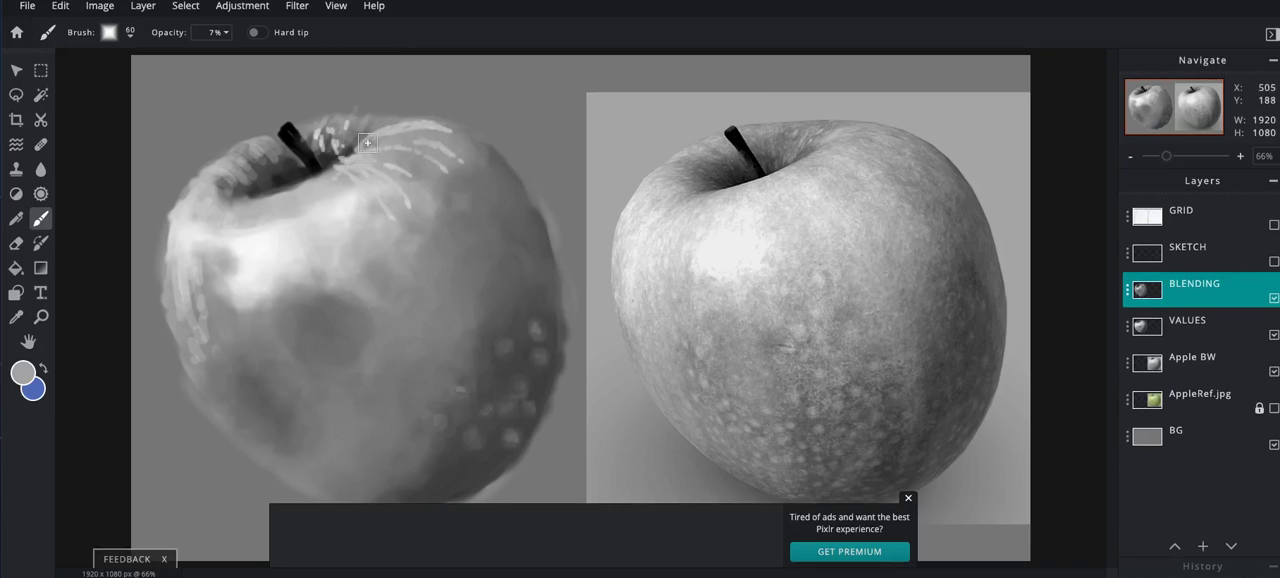
pyautogui.press(']')
pyautogui.press(']')
pyautogui.click(109, 32)
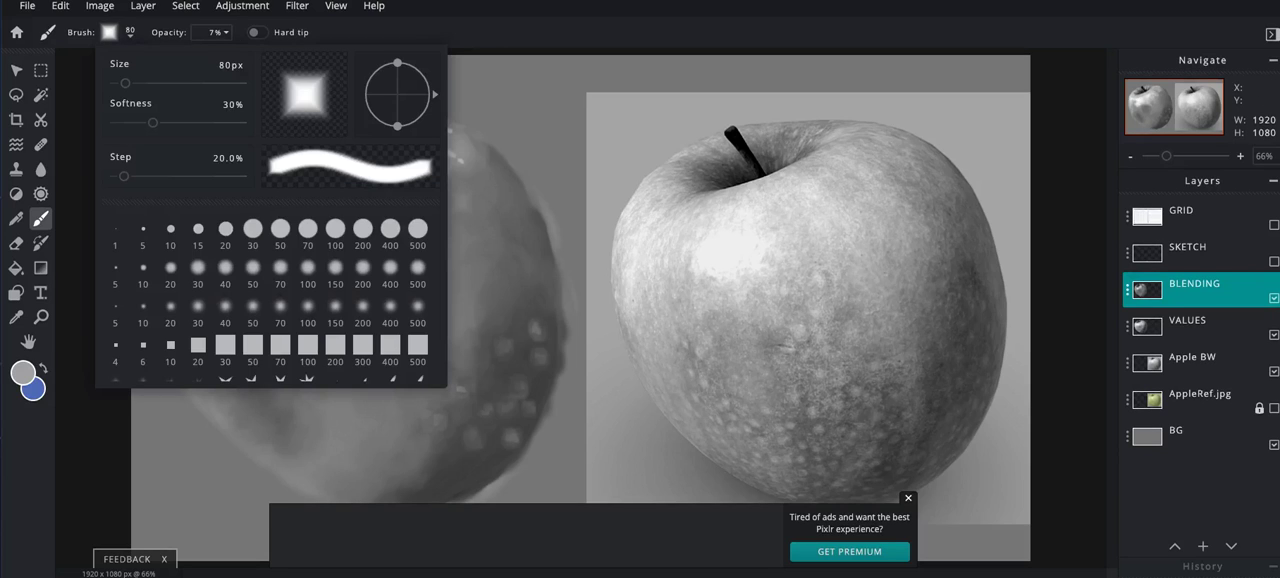
pyautogui.moveTo(152, 122); pyautogui.dragTo(163, 122)
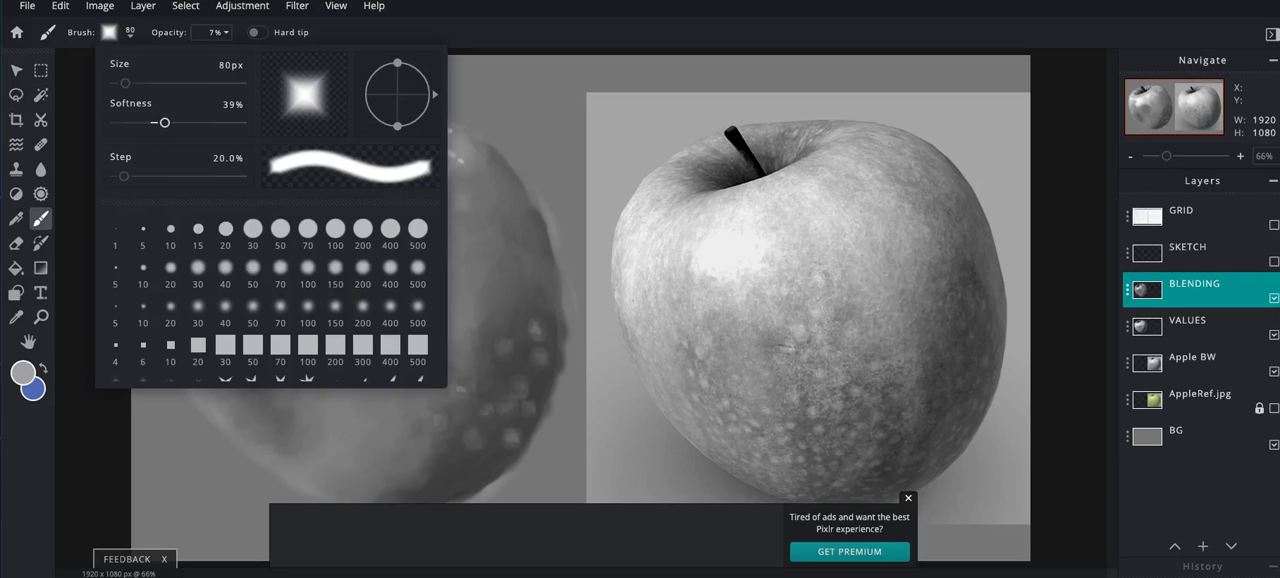
pyautogui.click(498, 113)
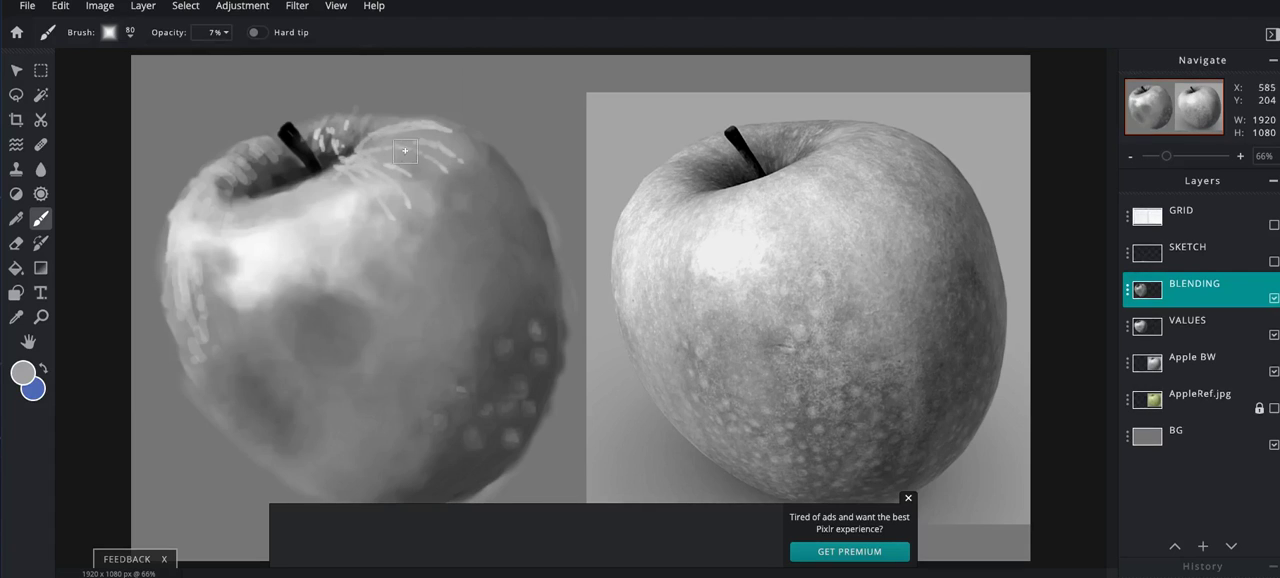
# - Tone down the streaks around the stem cavity with a darker grey sampled from the upper edge of the reference apple
pyautogui.moveTo(344, 132)
pyautogui.mouseDown()
pyautogui.moveTo(338, 146)
pyautogui.moveTo(346, 138)
pyautogui.mouseUp()
pyautogui.press('i')
pyautogui.click(801, 127)
pyautogui.press('b')
pyautogui.moveTo(343, 157)
pyautogui.mouseDown()
pyautogui.moveTo(330, 132)
pyautogui.moveTo(317, 146)
pyautogui.moveTo(325, 124)
pyautogui.moveTo(349, 137)
pyautogui.moveTo(320, 149)
pyautogui.moveTo(314, 138)
pyautogui.moveTo(338, 153)
pyautogui.moveTo(350, 130)
pyautogui.moveTo(366, 134)
pyautogui.moveTo(326, 153)
pyautogui.moveTo(306, 126)
pyautogui.moveTo(352, 124)
pyautogui.moveTo(332, 180)
pyautogui.mouseUp()
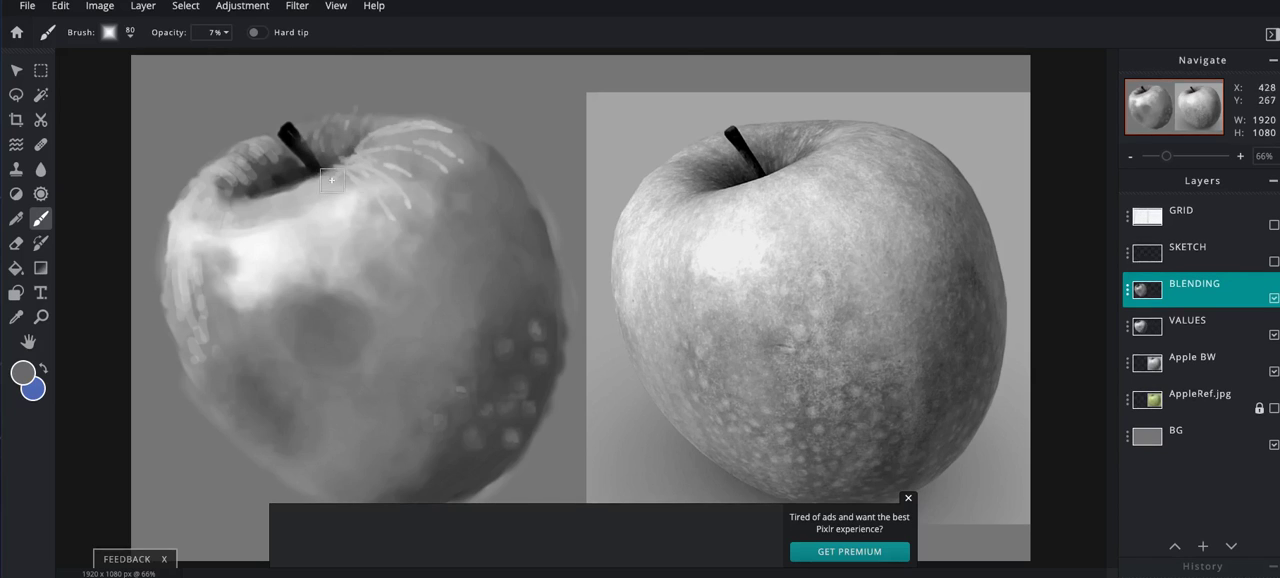
# - Sample the light grey between the streaks on the painted apple's top and blend the radiating streaks with it
pyautogui.press('i')
pyautogui.click(421, 137)
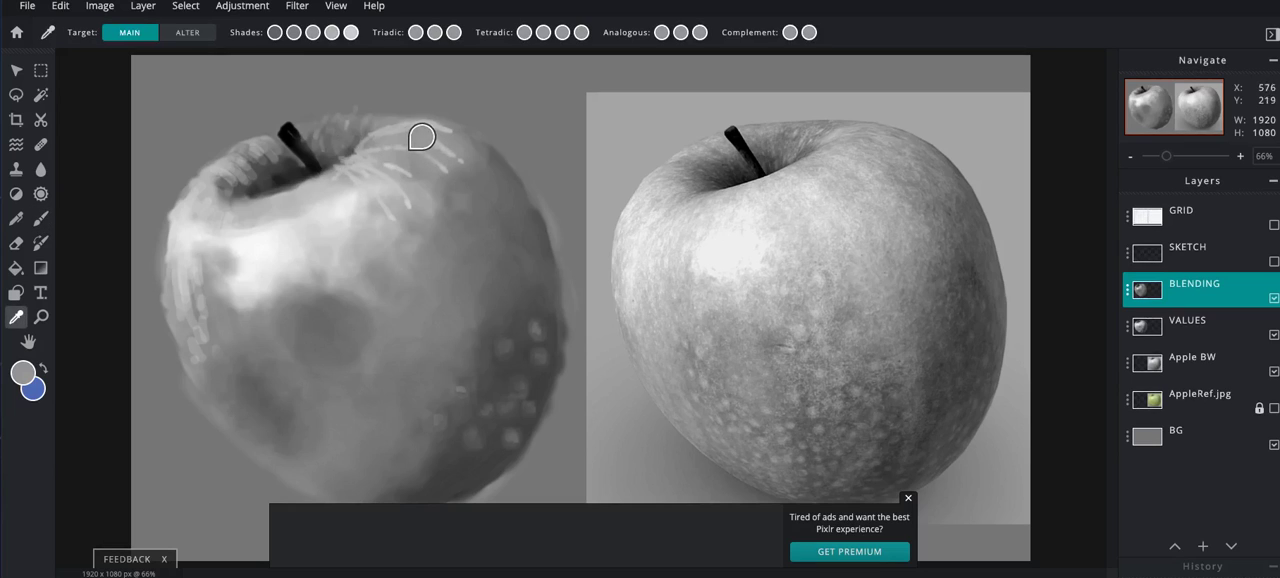
pyautogui.press('b')
pyautogui.moveTo(355, 165)
pyautogui.mouseDown()
pyautogui.moveTo(412, 193)
pyautogui.moveTo(405, 173)
pyautogui.moveTo(385, 171)
pyautogui.moveTo(406, 181)
pyautogui.moveTo(413, 216)
pyautogui.moveTo(383, 216)
pyautogui.moveTo(411, 194)
pyautogui.moveTo(410, 218)
pyautogui.moveTo(401, 211)
pyautogui.moveTo(428, 180)
pyautogui.moveTo(457, 177)
pyautogui.moveTo(402, 148)
pyautogui.moveTo(475, 176)
pyautogui.moveTo(390, 134)
pyautogui.moveTo(409, 150)
pyautogui.moveTo(372, 148)
pyautogui.moveTo(410, 169)
pyautogui.moveTo(385, 161)
pyautogui.moveTo(344, 184)
pyautogui.moveTo(346, 157)
pyautogui.moveTo(419, 129)
pyautogui.moveTo(468, 142)
pyautogui.moveTo(422, 129)
pyautogui.moveTo(370, 144)
pyautogui.moveTo(362, 159)
pyautogui.moveTo(410, 138)
pyautogui.moveTo(373, 162)
pyautogui.moveTo(430, 139)
pyautogui.moveTo(401, 181)
pyautogui.moveTo(415, 184)
pyautogui.moveTo(347, 158)
pyautogui.moveTo(355, 139)
pyautogui.moveTo(349, 152)
pyautogui.moveTo(338, 142)
pyautogui.moveTo(333, 181)
pyautogui.moveTo(336, 156)
pyautogui.moveTo(419, 117)
pyautogui.moveTo(442, 184)
pyautogui.mouseUp()
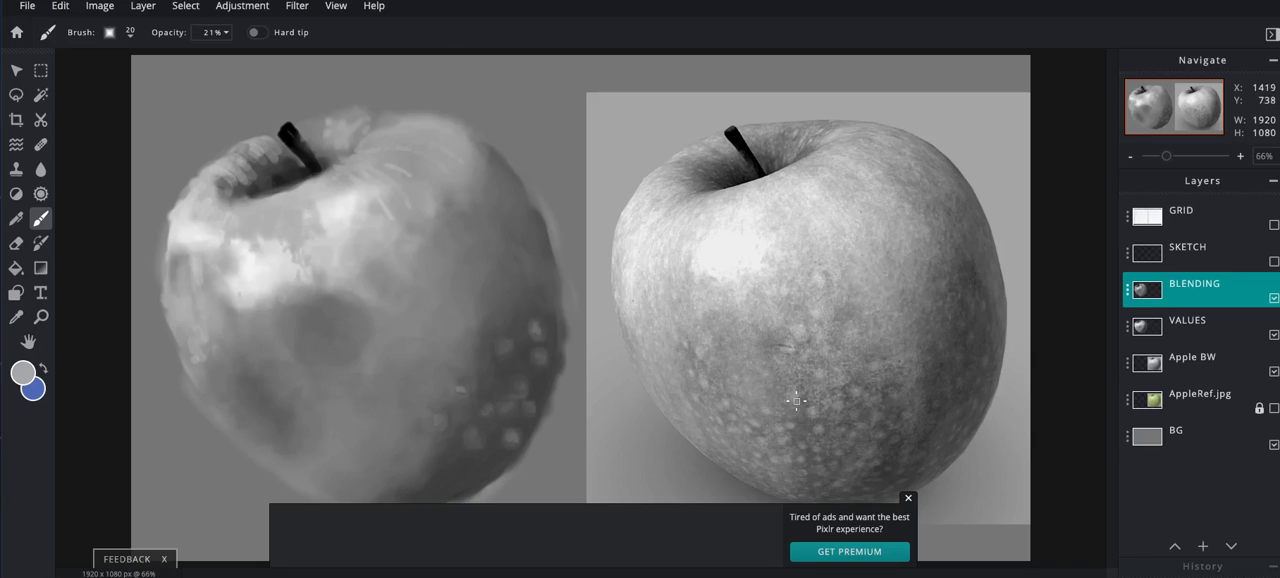
# - Sample a mid grey from the reference apple's lower speckled skin and enlarge the brush to 30 px
pyautogui.press('i')
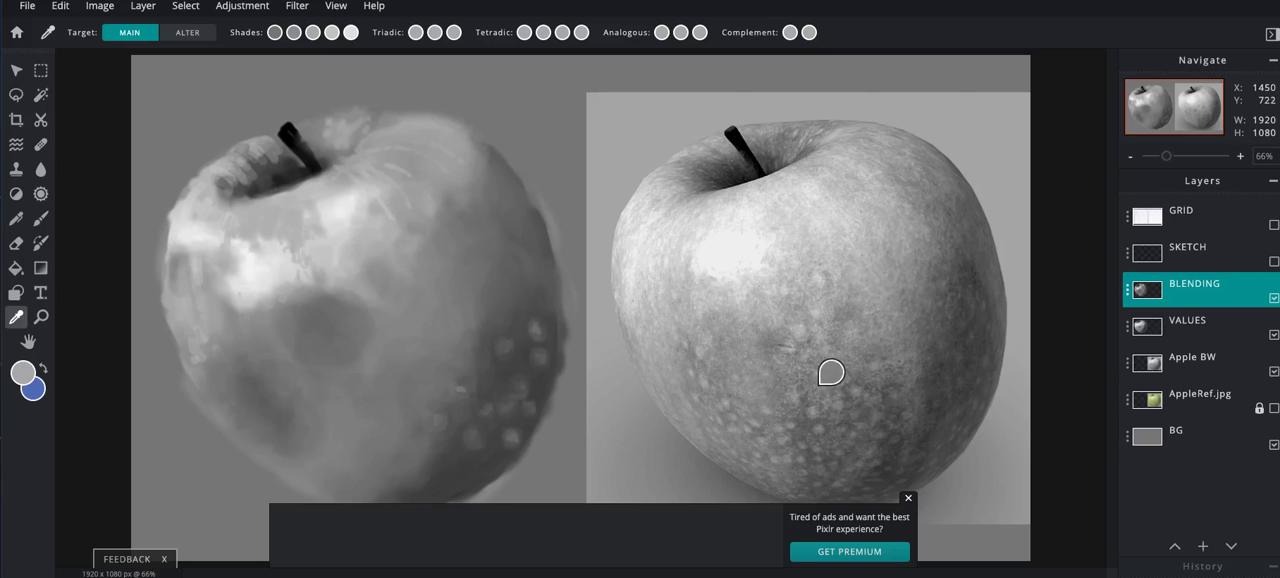
pyautogui.click(833, 389)
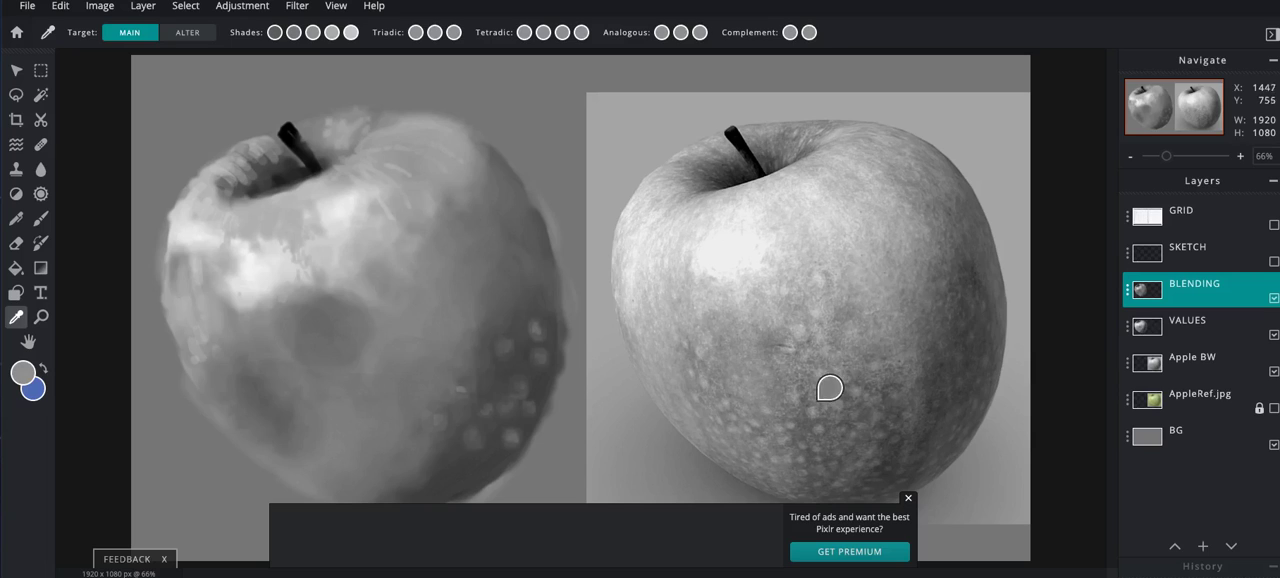
pyautogui.press('b')
pyautogui.press(']')
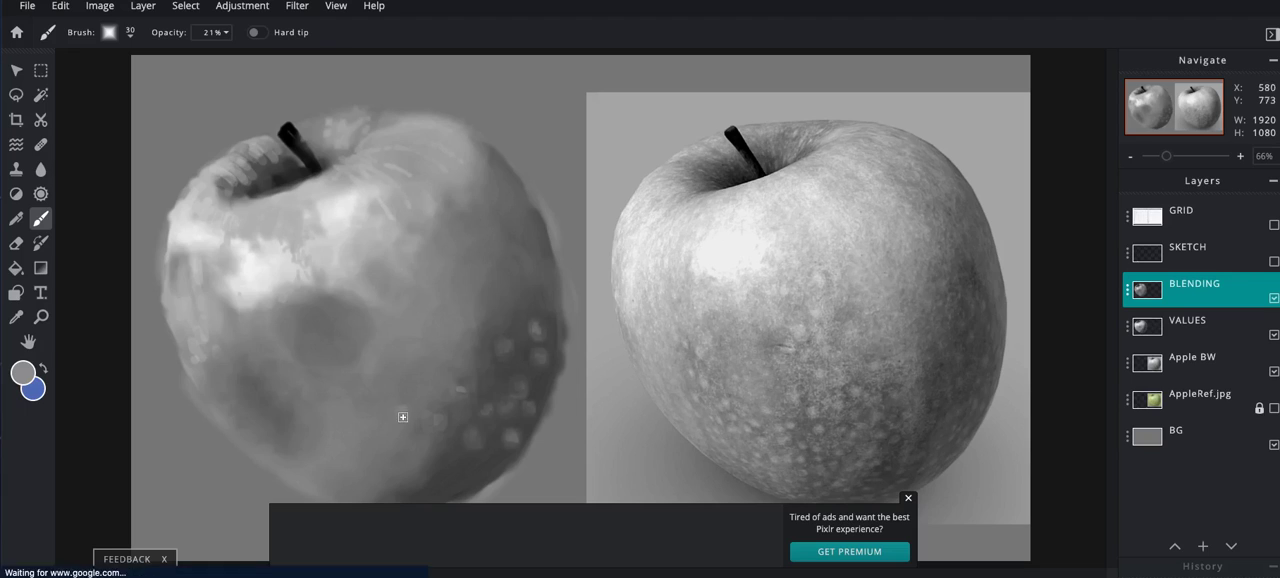
# - Raise the brush opacity to 85% and dab a grey speckle on the painted apple's lower middle area
pyautogui.click(212, 32)
pyautogui.moveTo(134, 56); pyautogui.dragTo(157, 56)
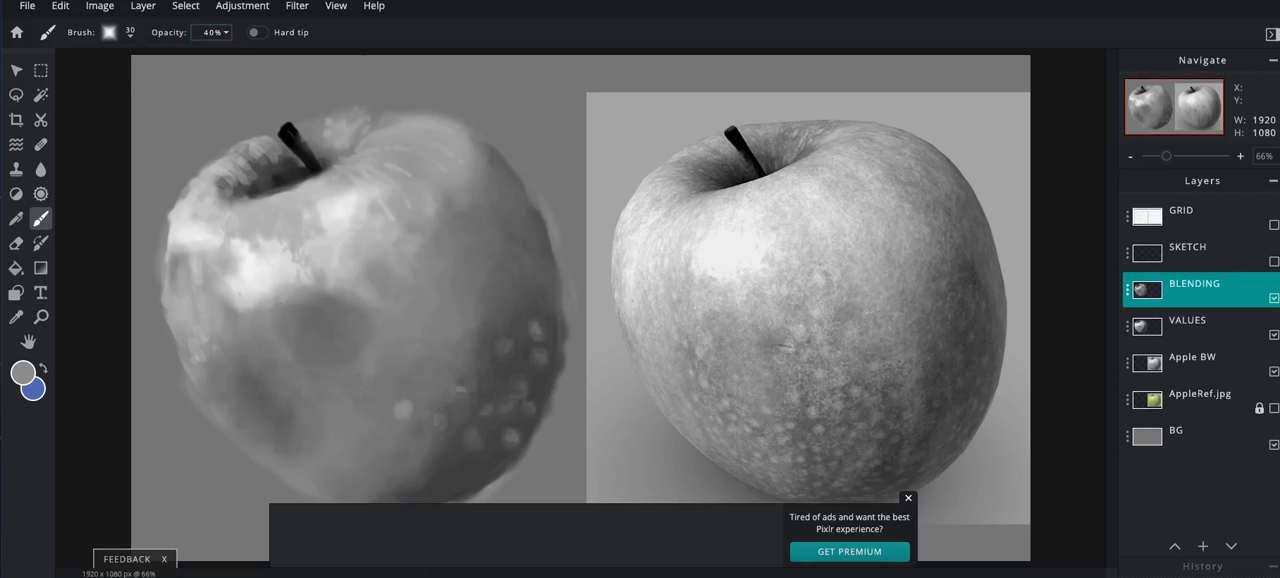
pyautogui.click(223, 32)
pyautogui.moveTo(157, 56); pyautogui.dragTo(210, 56)
pyautogui.click(402, 409)
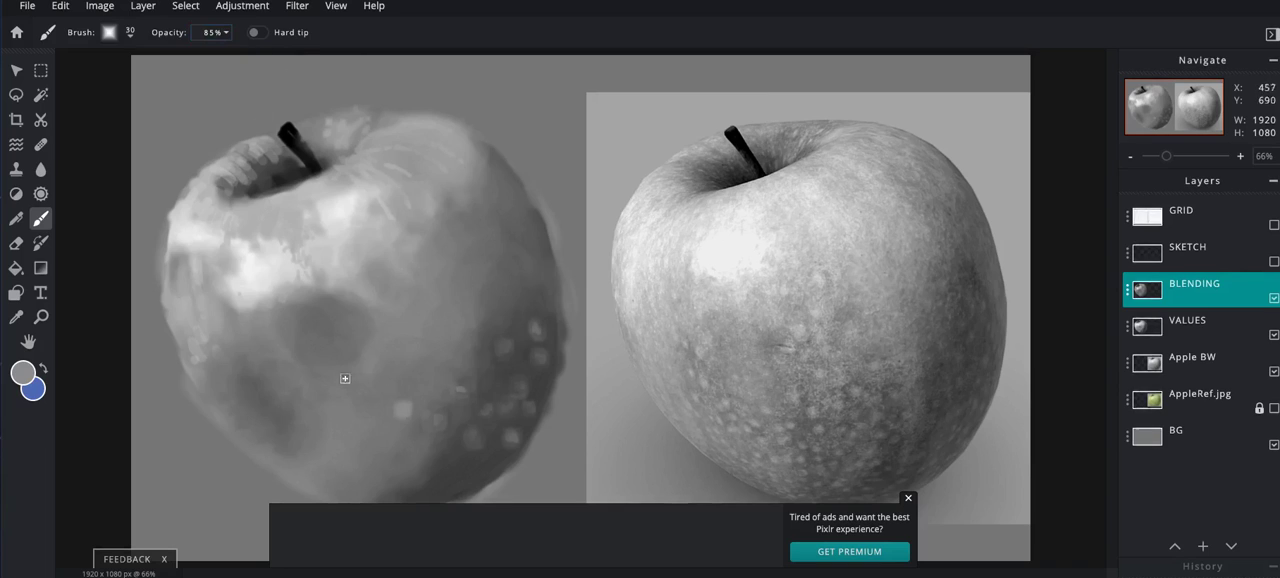
# - Soften the new grey speckle into the surrounding skin with a 60 px brush at 17% opacity
pyautogui.click(214, 32)
pyautogui.moveTo(210, 57); pyautogui.dragTo(143, 57)
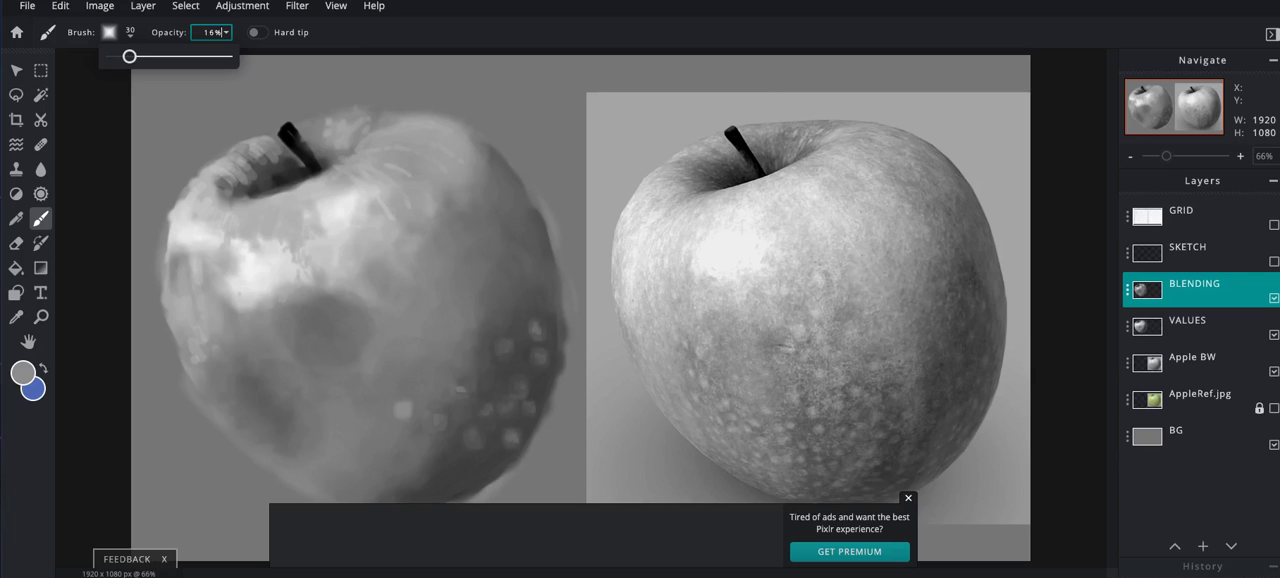
pyautogui.click(368, 344)
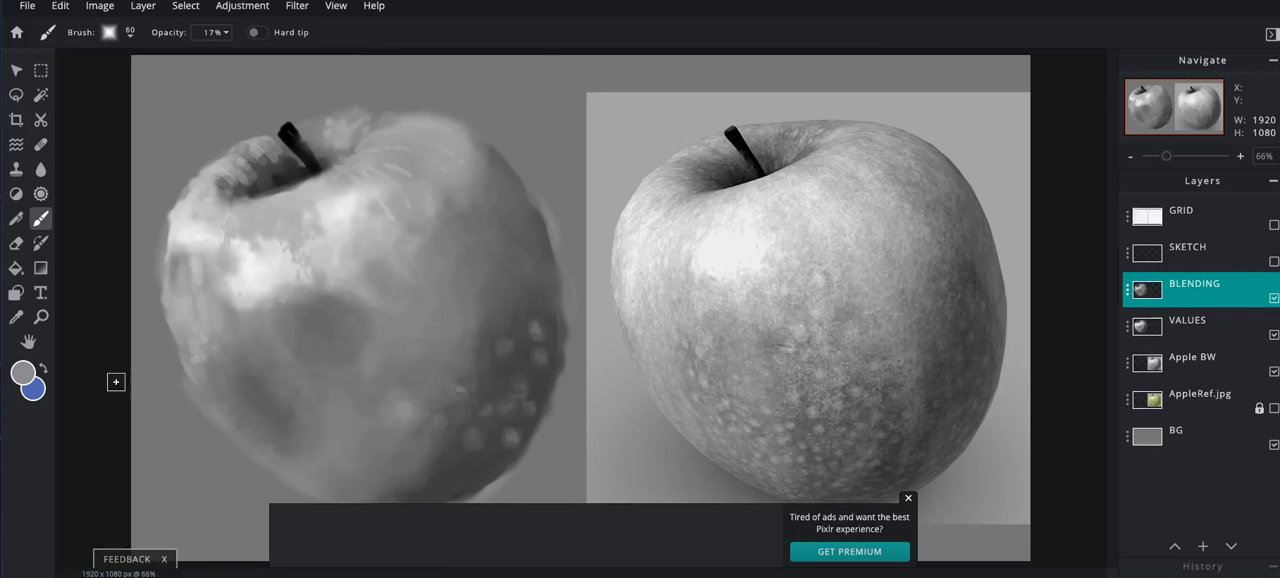
# - Choose a lighter grey and dab a bright centre on the softened speckle with a 30 px brush at 32% opacity
pyautogui.click(23, 373)
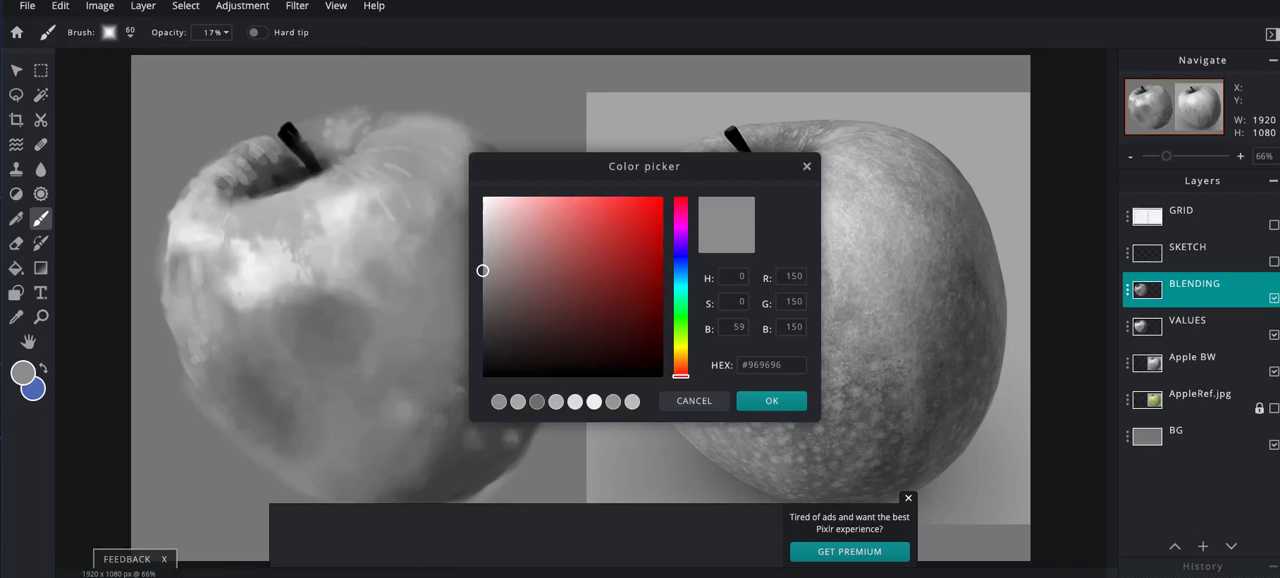
pyautogui.moveTo(482, 270); pyautogui.dragTo(482, 245)
pyautogui.click(771, 400)
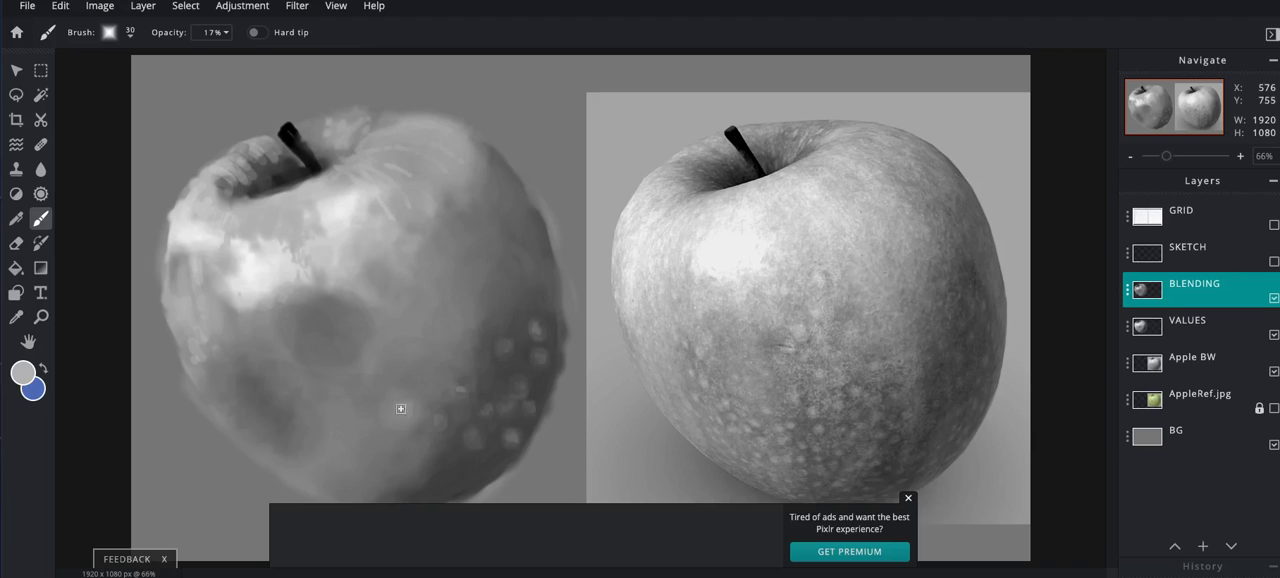
pyautogui.click(212, 32)
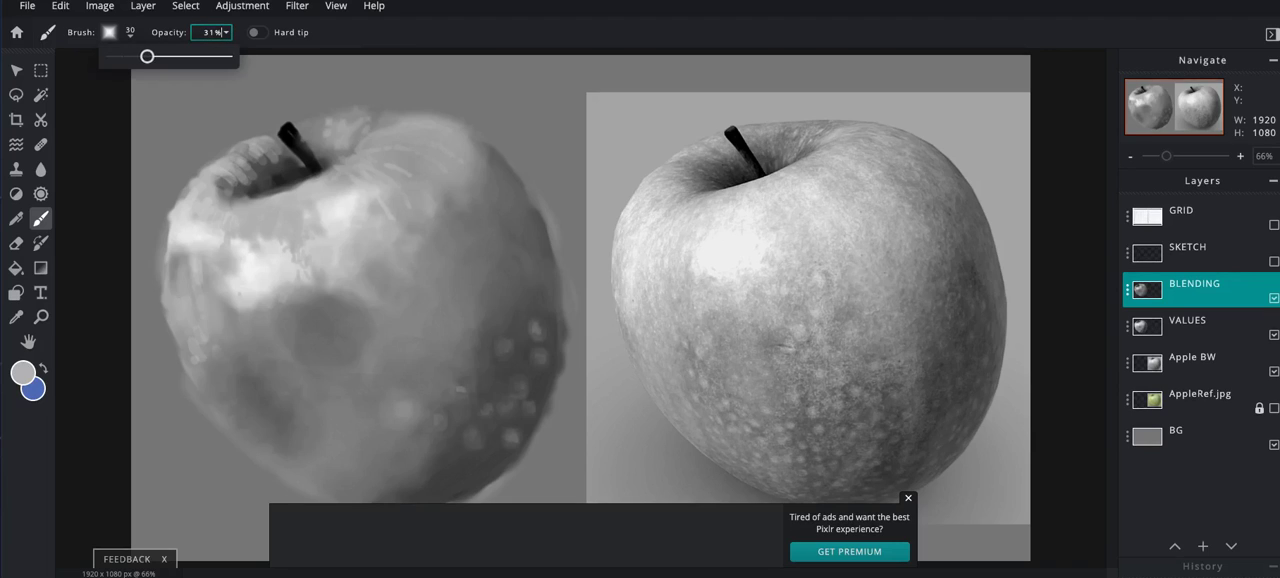
pyautogui.press('Return')
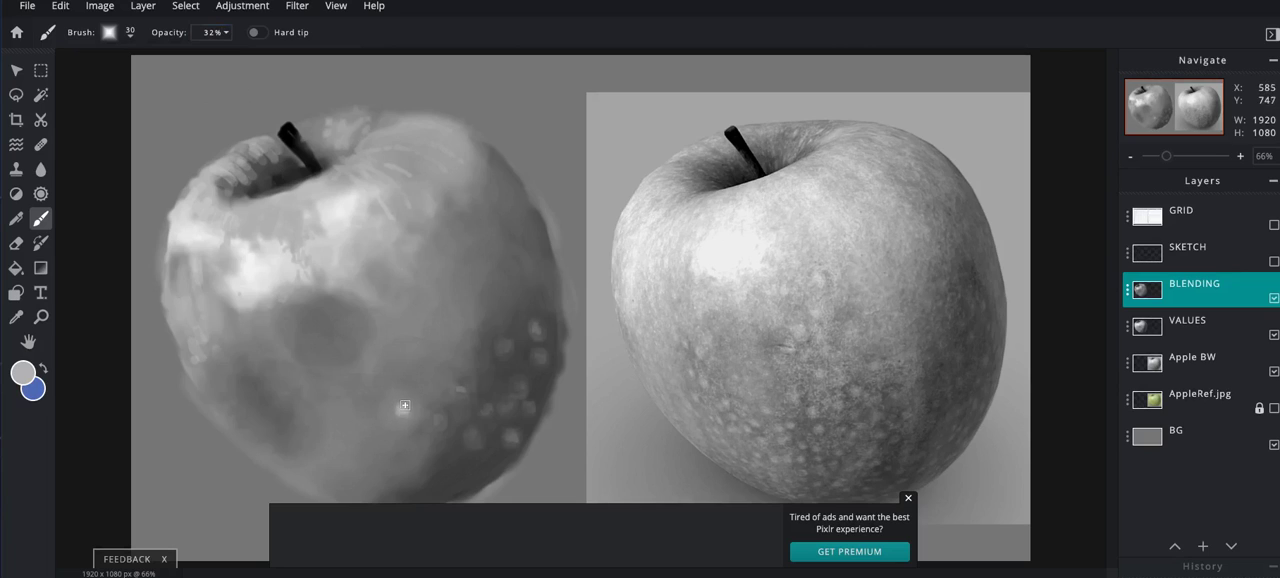
# - Soften the bright speckle's edges with the 60 px brush at 13% opacity, and darken the brush colour to #A5A5A5
pyautogui.click(211, 32)
pyautogui.moveTo(128, 57); pyautogui.dragTo(126, 57)
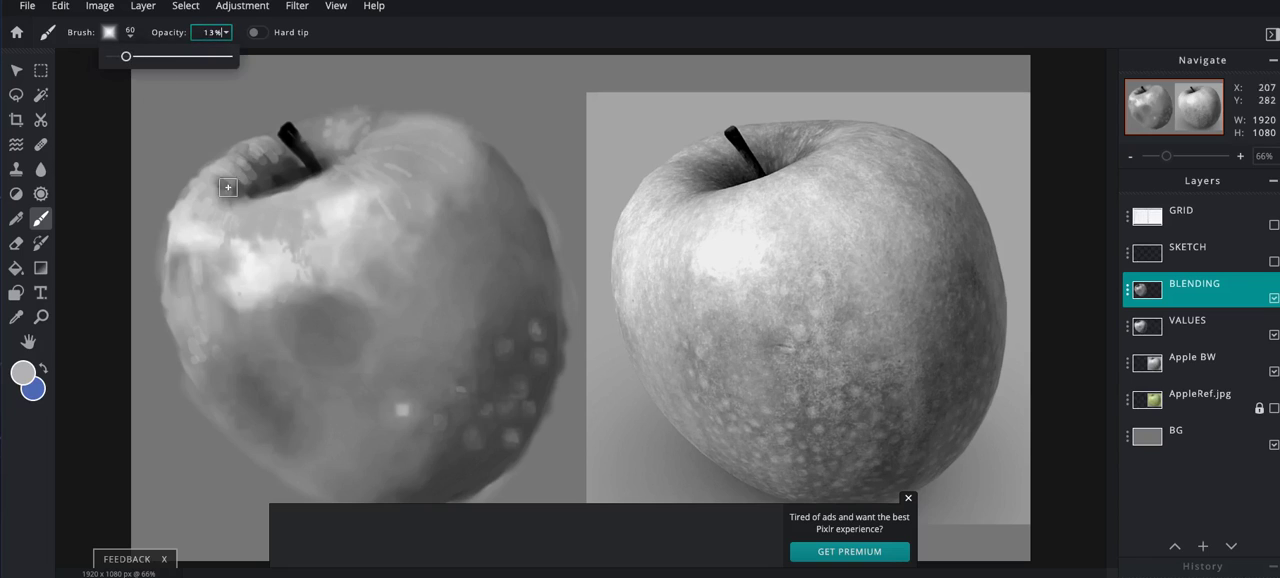
pyautogui.click(401, 401)
pyautogui.moveTo(410, 407); pyautogui.dragTo(395, 417)
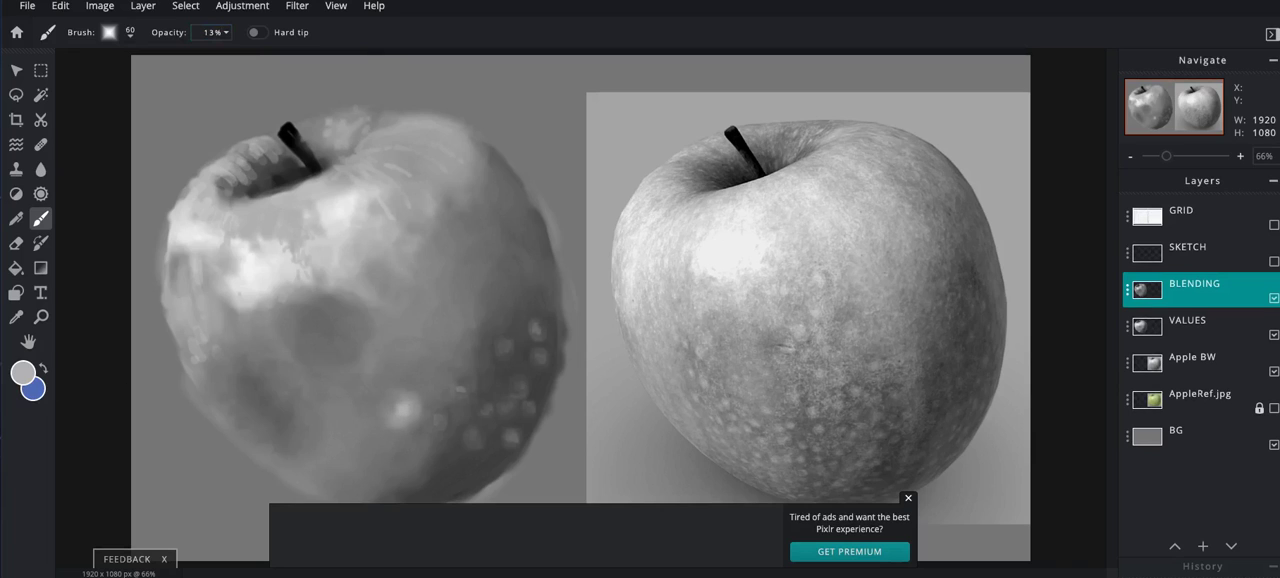
pyautogui.click(22, 373)
pyautogui.moveTo(482, 244); pyautogui.dragTo(482, 259)
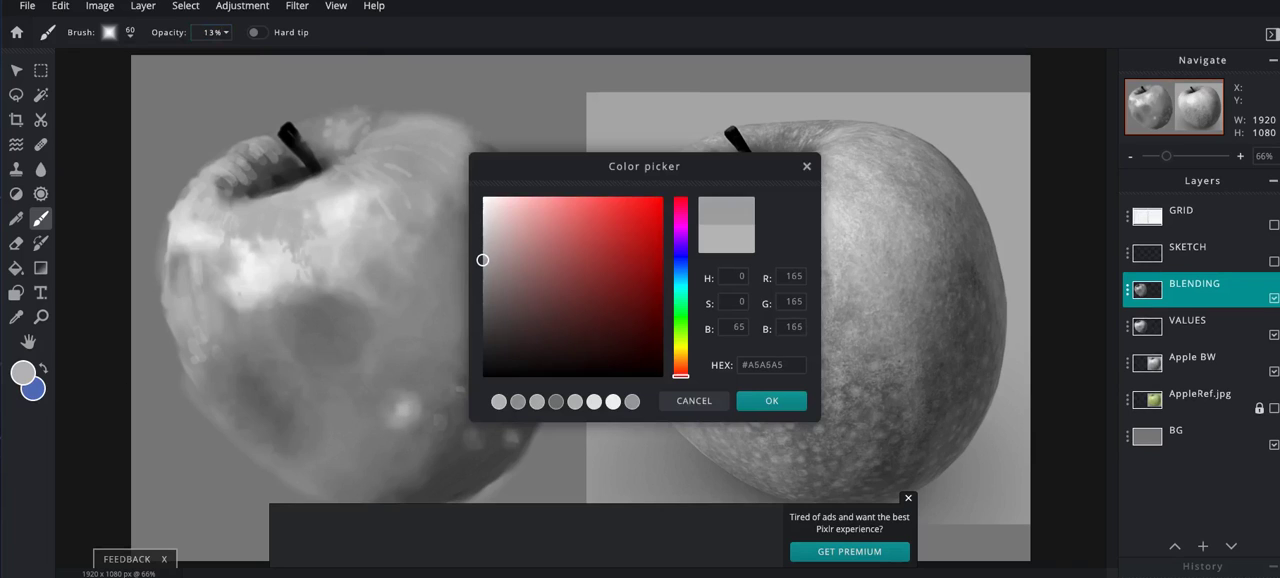
pyautogui.click(771, 400)
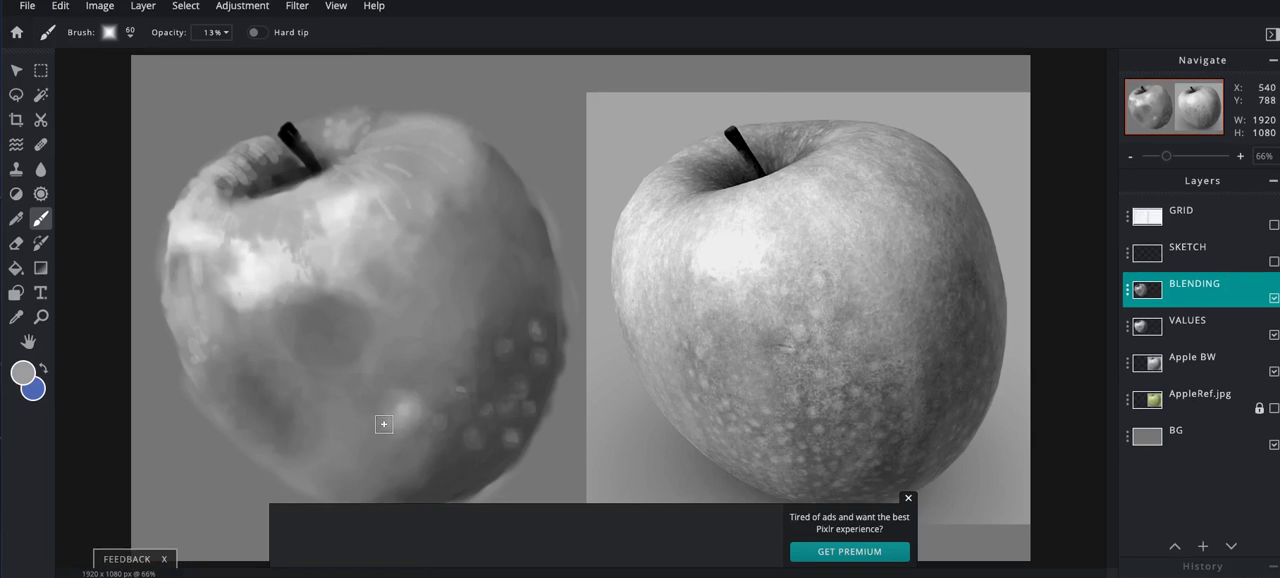
# - Shade around the bright speckle with a dark grey sampled from the reference apple's lower skin, and close the ad banner
pyautogui.press('alt')
pyautogui.keyDown('alt'); pyautogui.click(818, 410); pyautogui.keyUp('alt')
pyautogui.moveTo(389, 436)
pyautogui.mouseDown()
pyautogui.moveTo(417, 437)
pyautogui.moveTo(378, 431)
pyautogui.moveTo(418, 437)
pyautogui.moveTo(374, 438)
pyautogui.mouseUp()
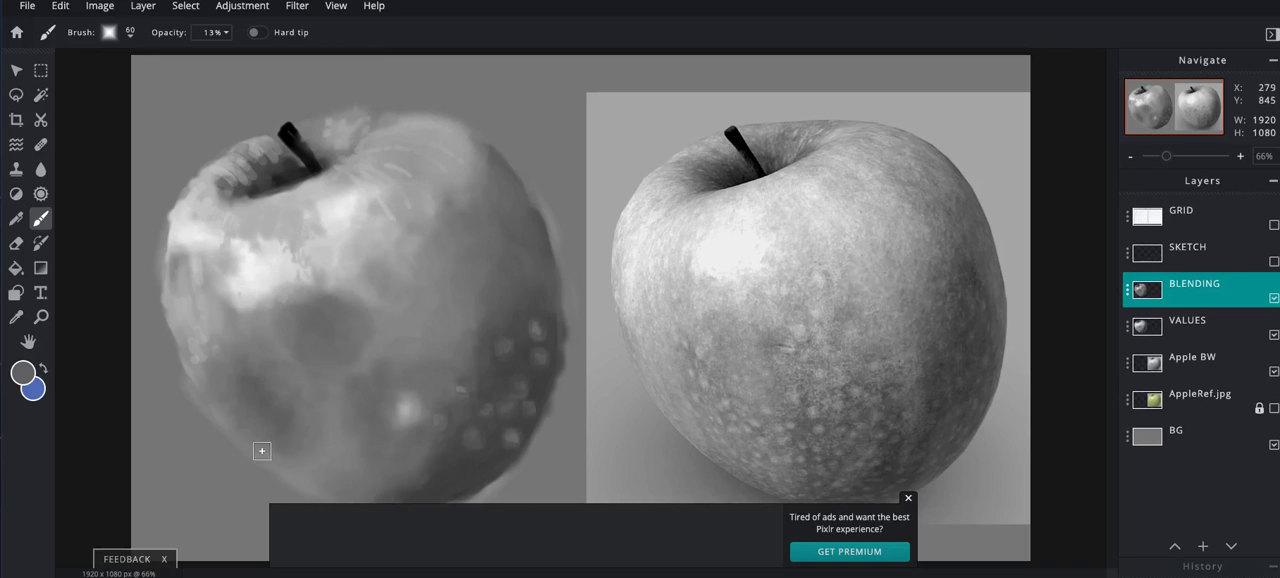
pyautogui.click(908, 498)
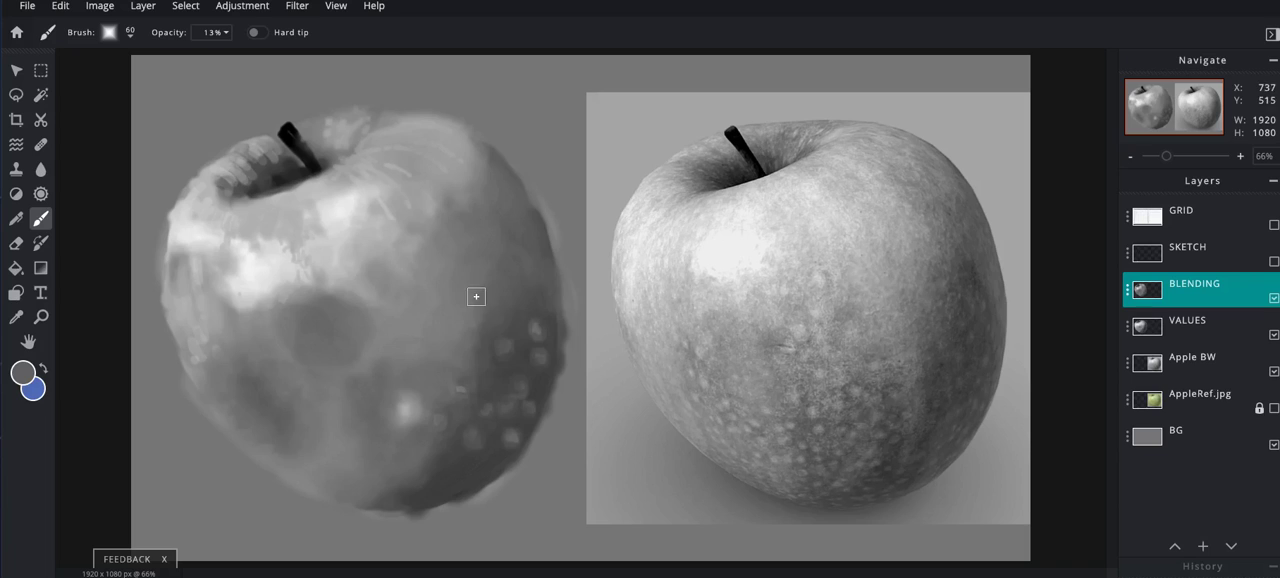